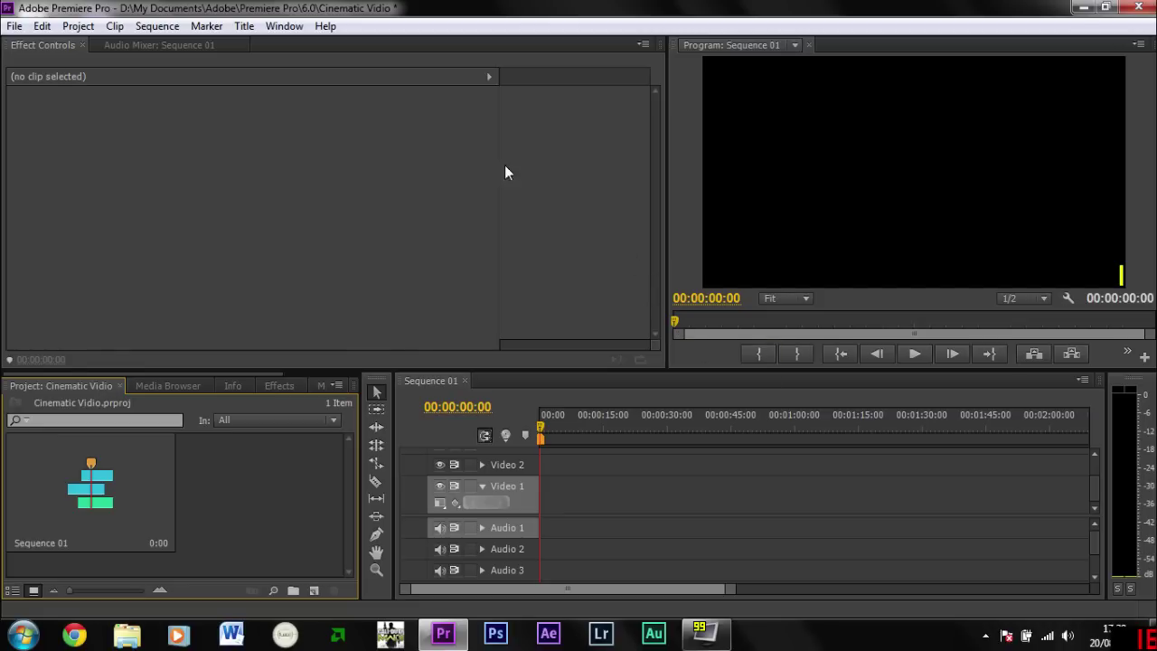
# - Import SDC11166.AVI from the desktop and place it at 00:00 on Video 1 of Sequence 01
pyautogui.moveTo(402, 7); pyautogui.dragTo(553, 31)
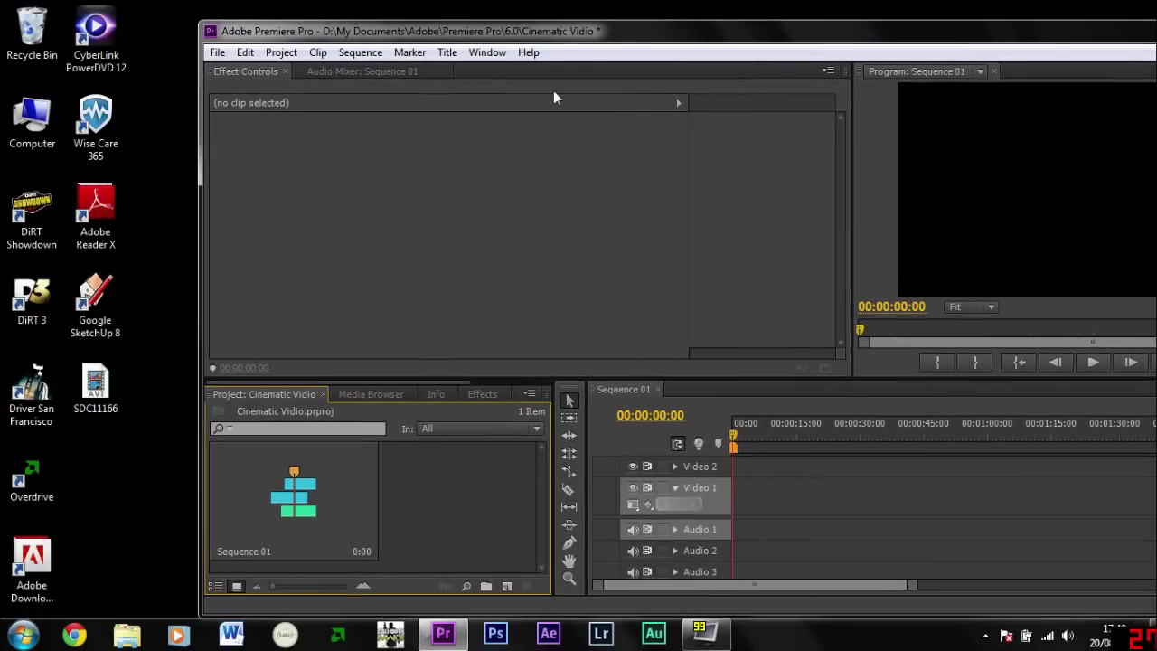
pyautogui.moveTo(102, 387); pyautogui.dragTo(443, 495)
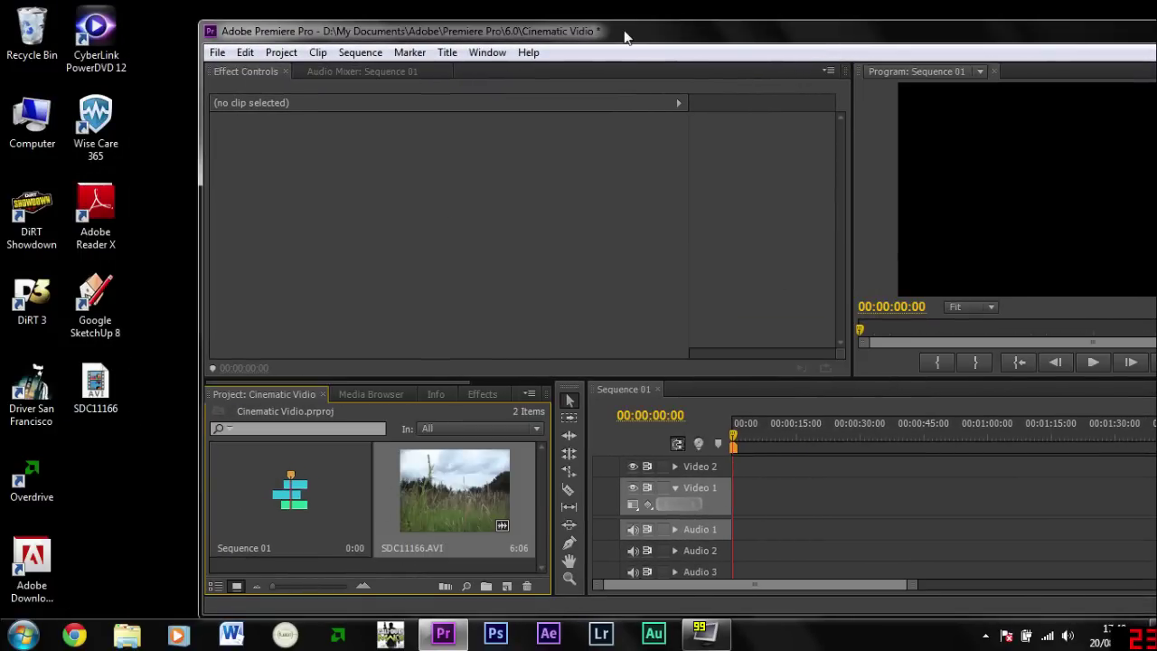
pyautogui.moveTo(626, 31); pyautogui.dragTo(496, 0)
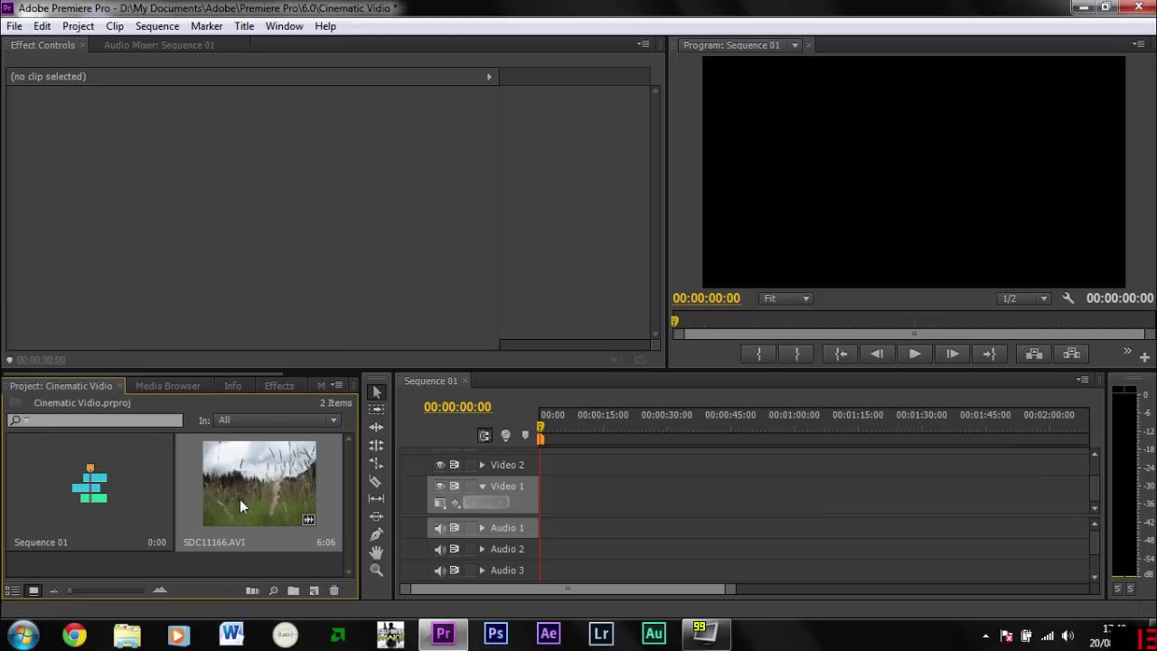
pyautogui.moveTo(259, 484); pyautogui.dragTo(547, 493)
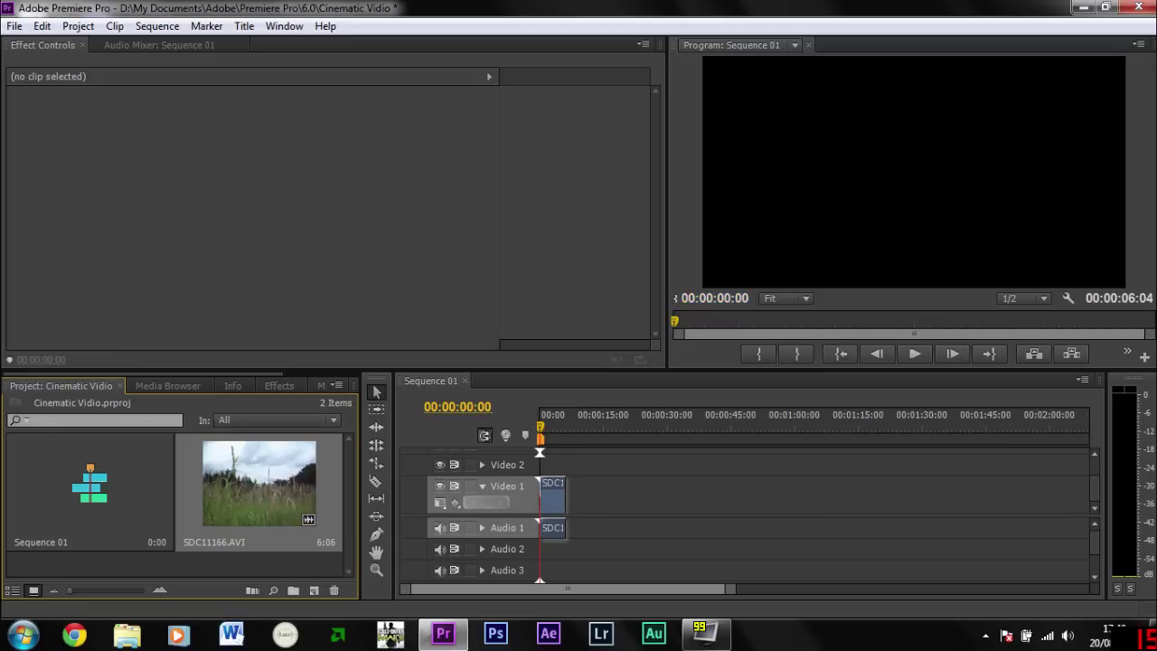
# - Select the grass clip in the timeline and bring up its Effect Controls settings
pyautogui.click(547, 493)
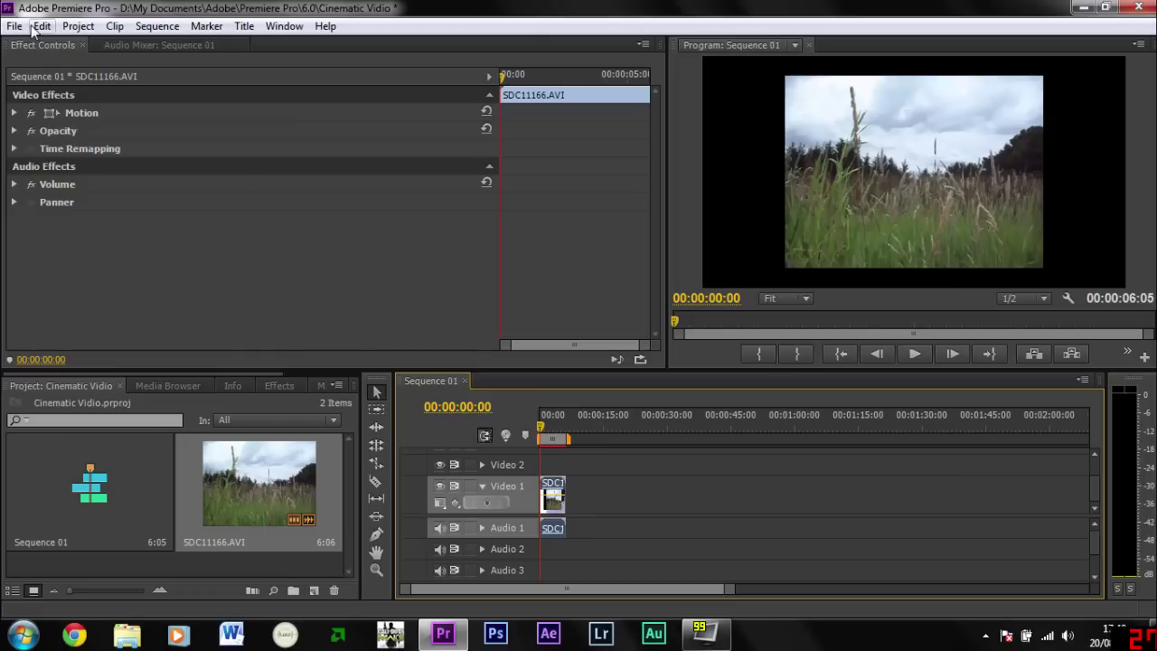
pyautogui.click(78, 25)
pyautogui.moveTo(89, 47)
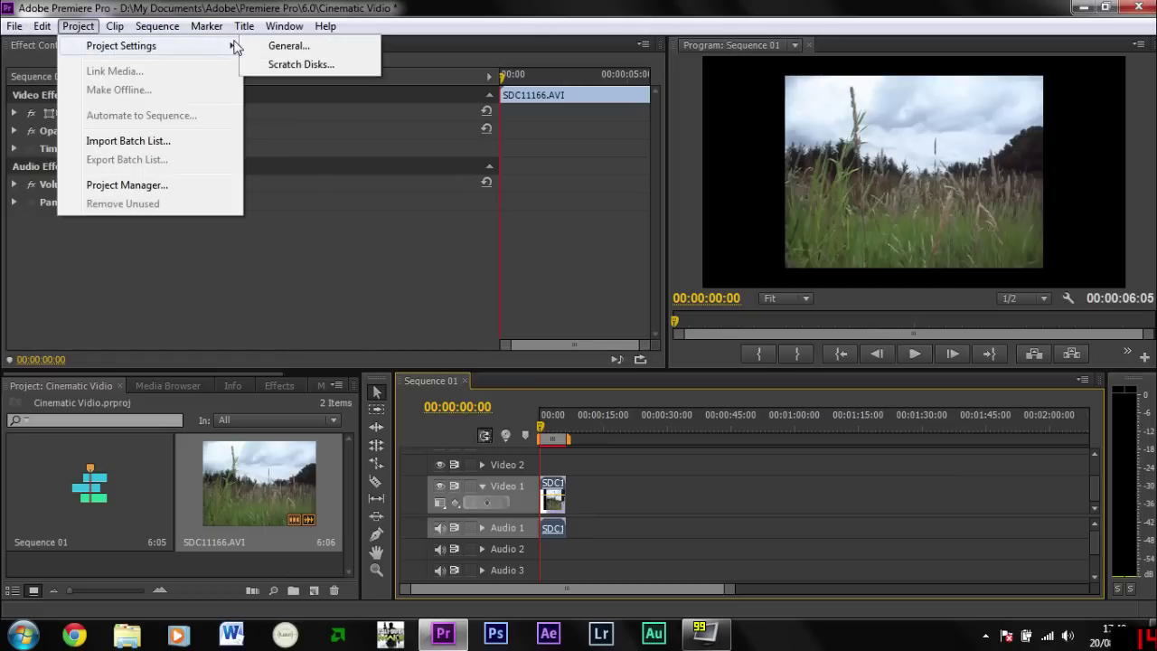
pyautogui.moveTo(326, 26)
pyautogui.click(361, 11)
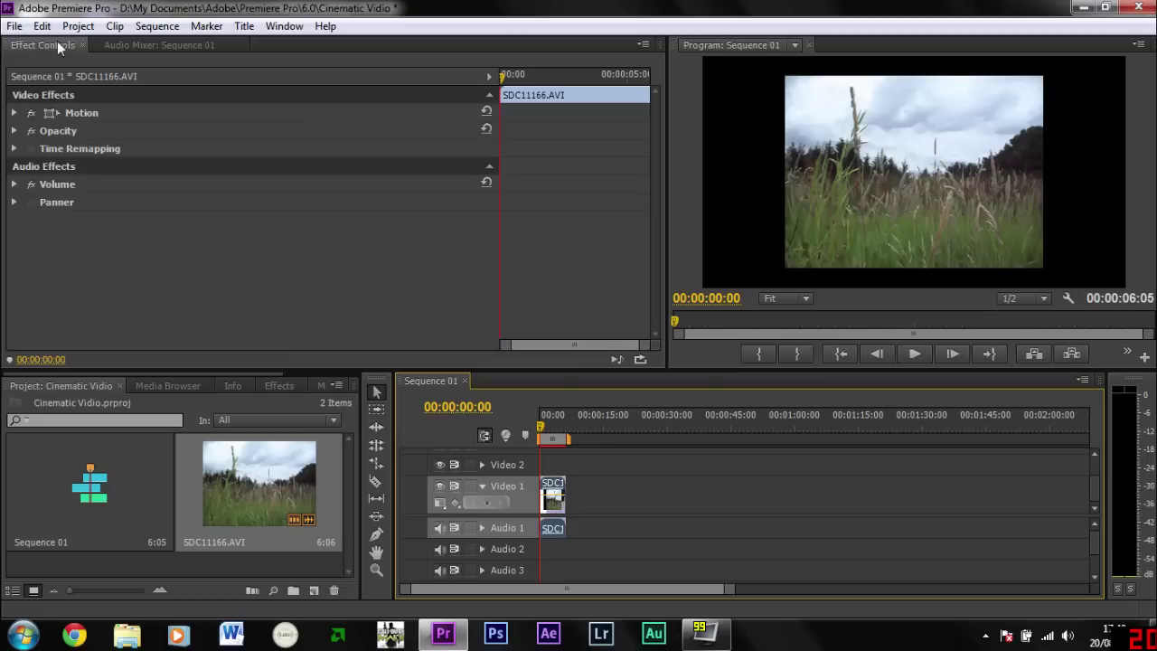
pyautogui.click(116, 44)
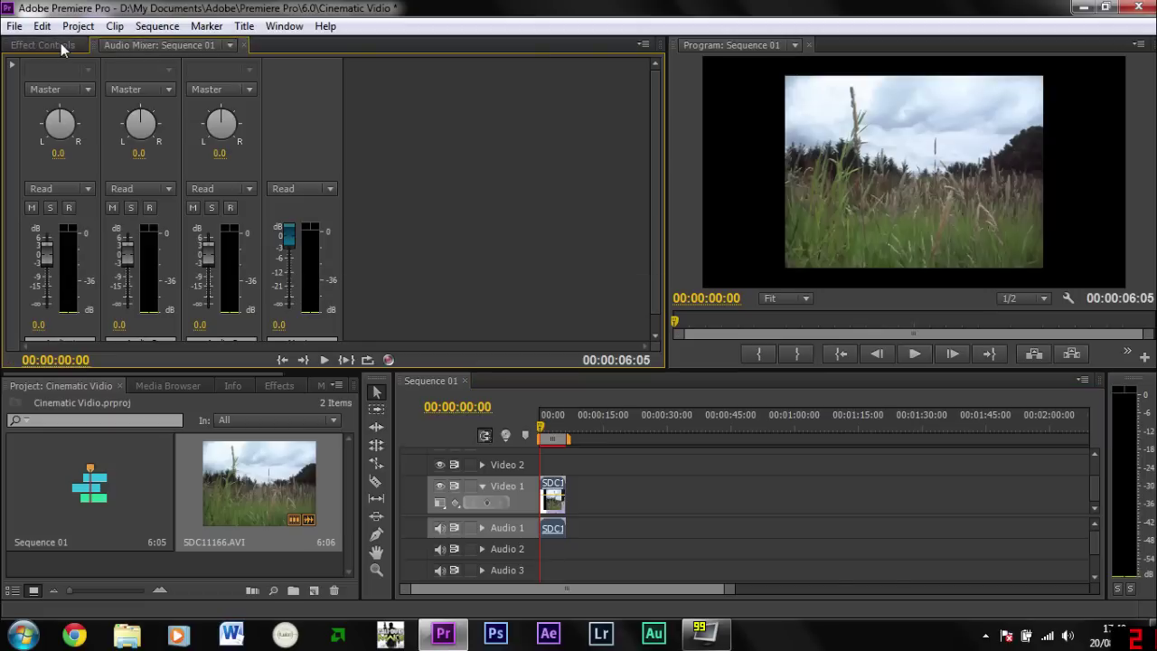
pyautogui.click(61, 43)
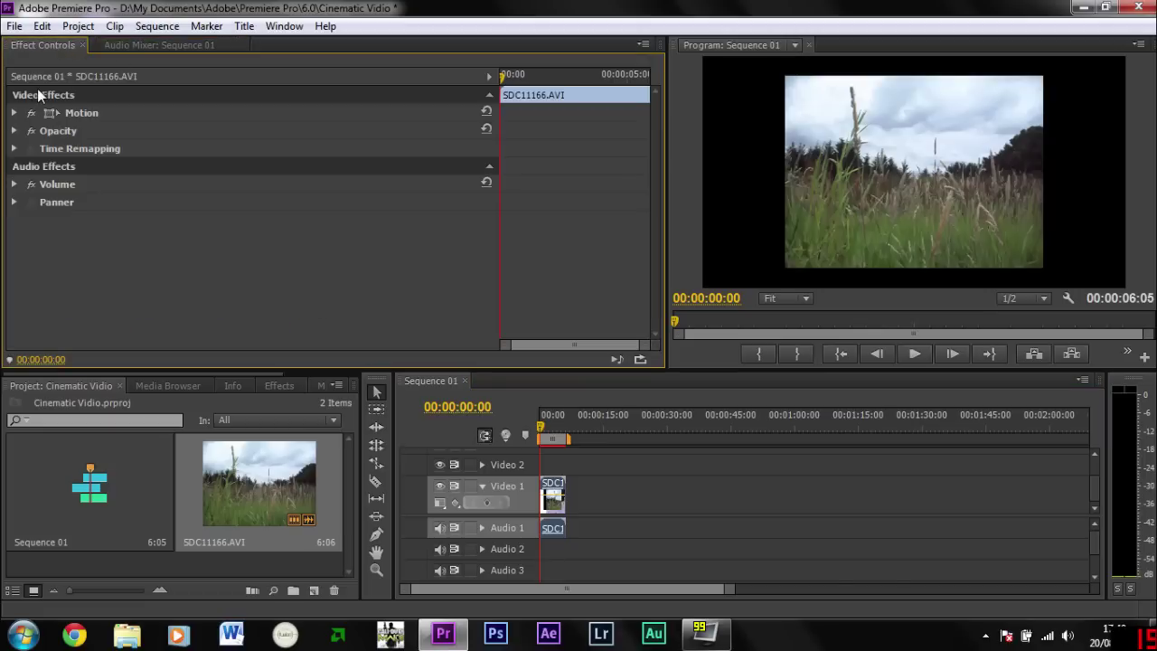
# - Expand the grass clip's Motion properties and set Scale to 164
pyautogui.click(14, 113)
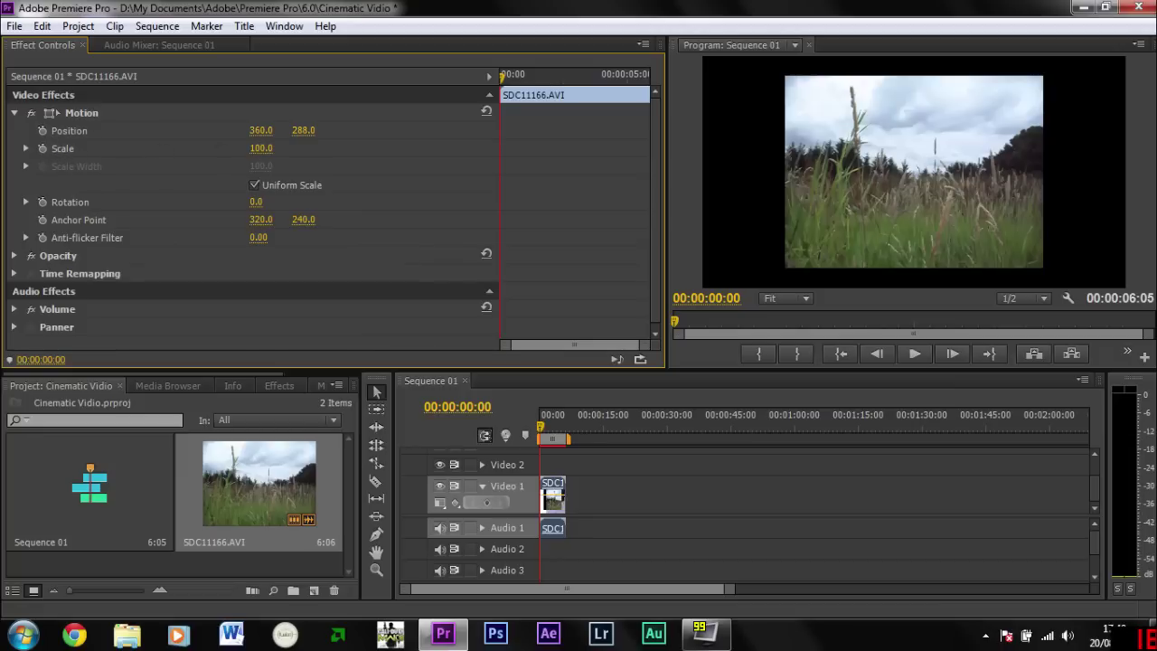
pyautogui.moveTo(260, 148); pyautogui.dragTo(313, 149)
pyautogui.click(302, 149)
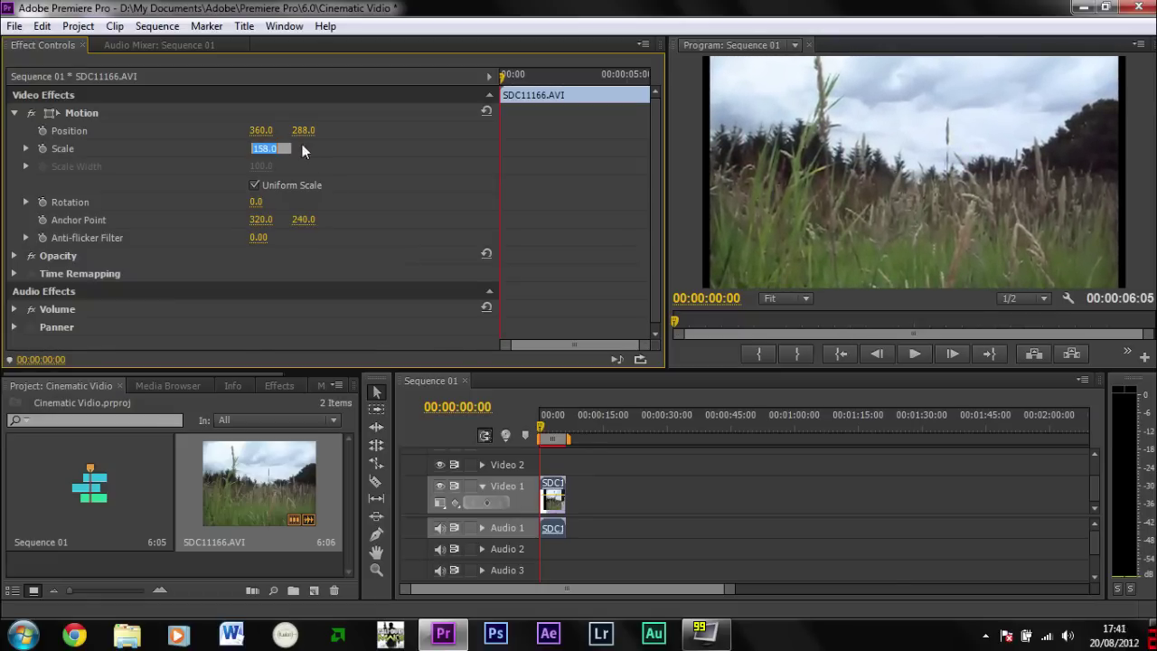
pyautogui.write('164')
pyautogui.press('Return')
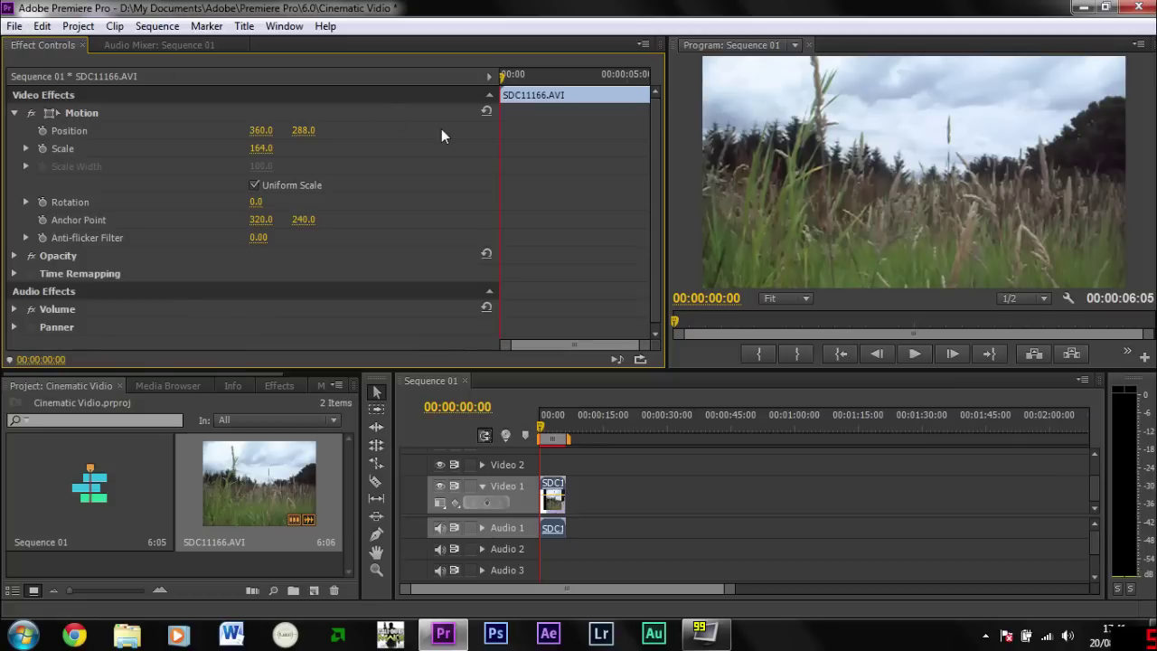
pyautogui.click(14, 26)
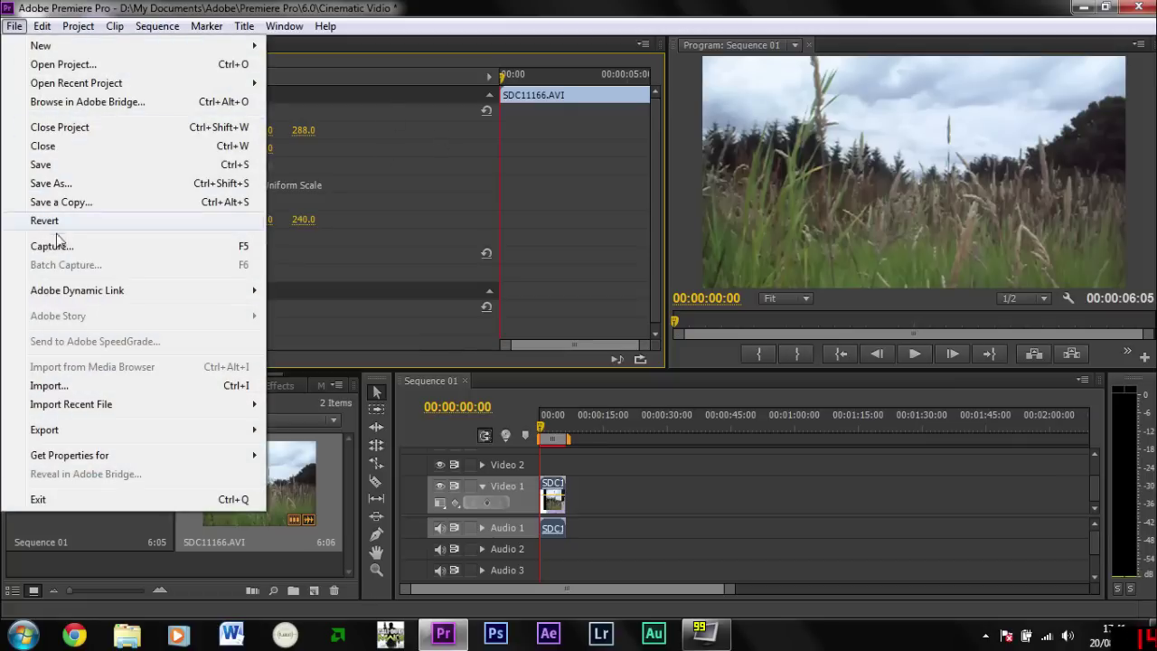
# - Import Widescreen-SD.png from Adobe Film Effects > Letter Boxing > 2.39 - Anamorphic > Widescreen SD
pyautogui.click(110, 387)
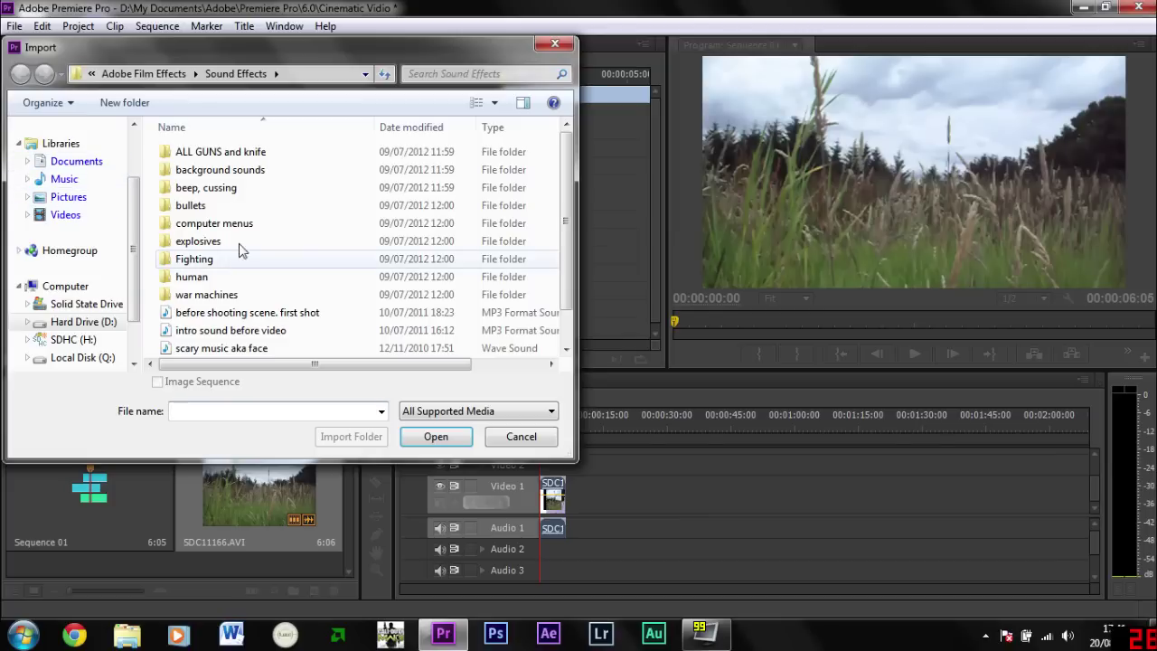
pyautogui.click(242, 223)
pyautogui.click(90, 163)
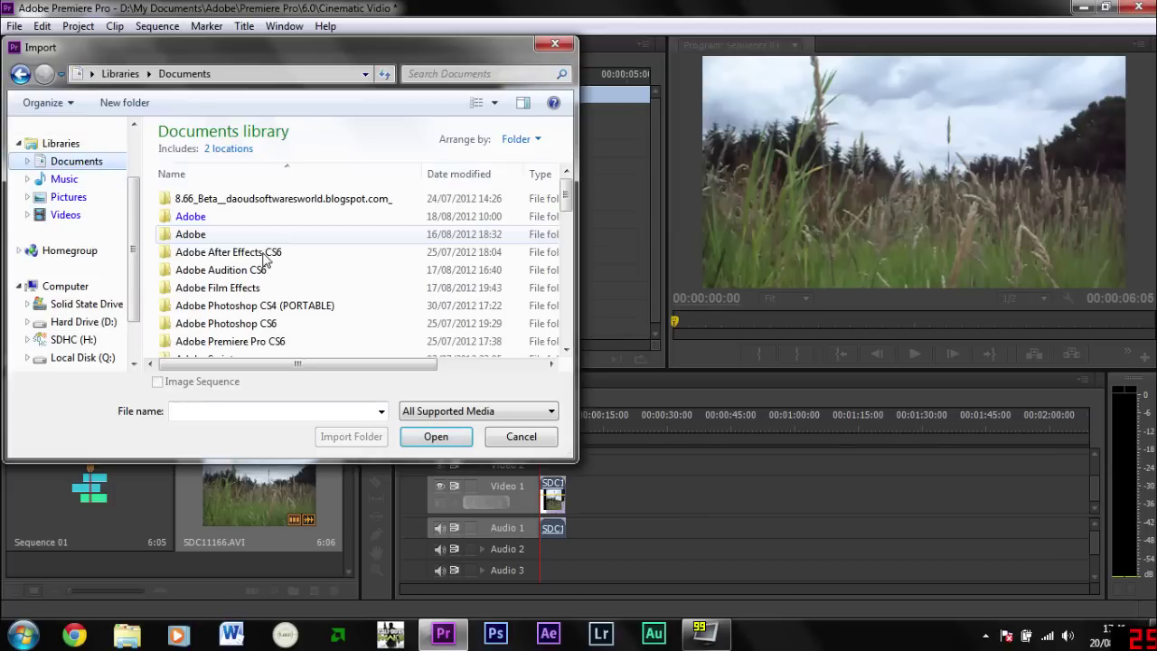
pyautogui.doubleClick(268, 252)
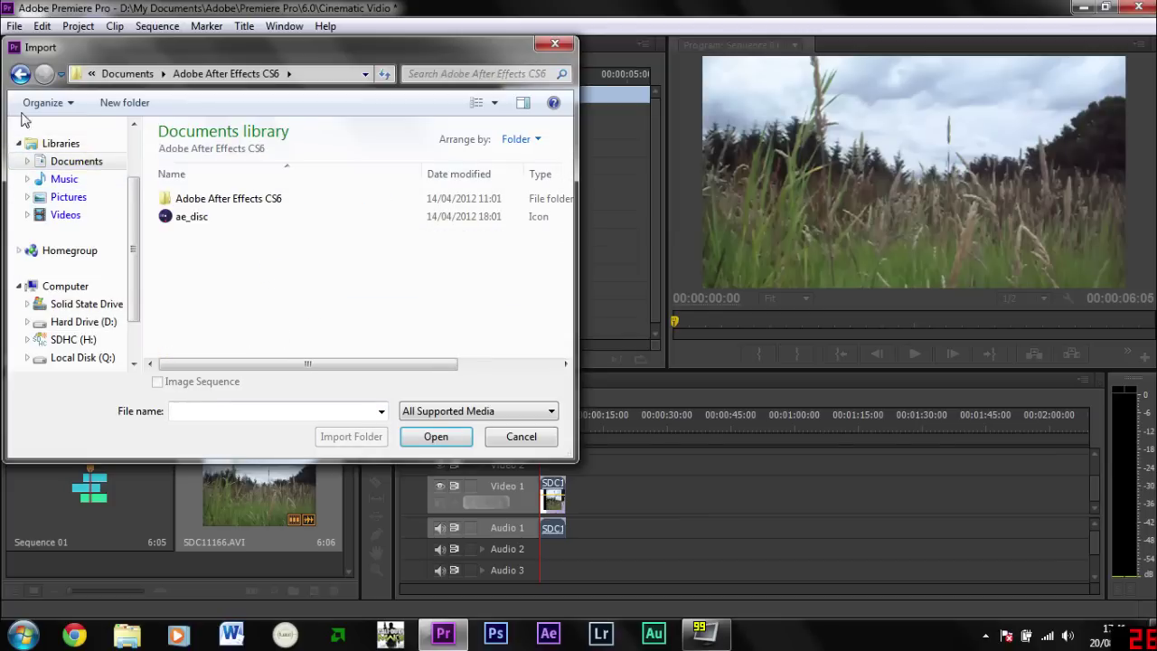
pyautogui.click(20, 73)
pyautogui.doubleClick(266, 286)
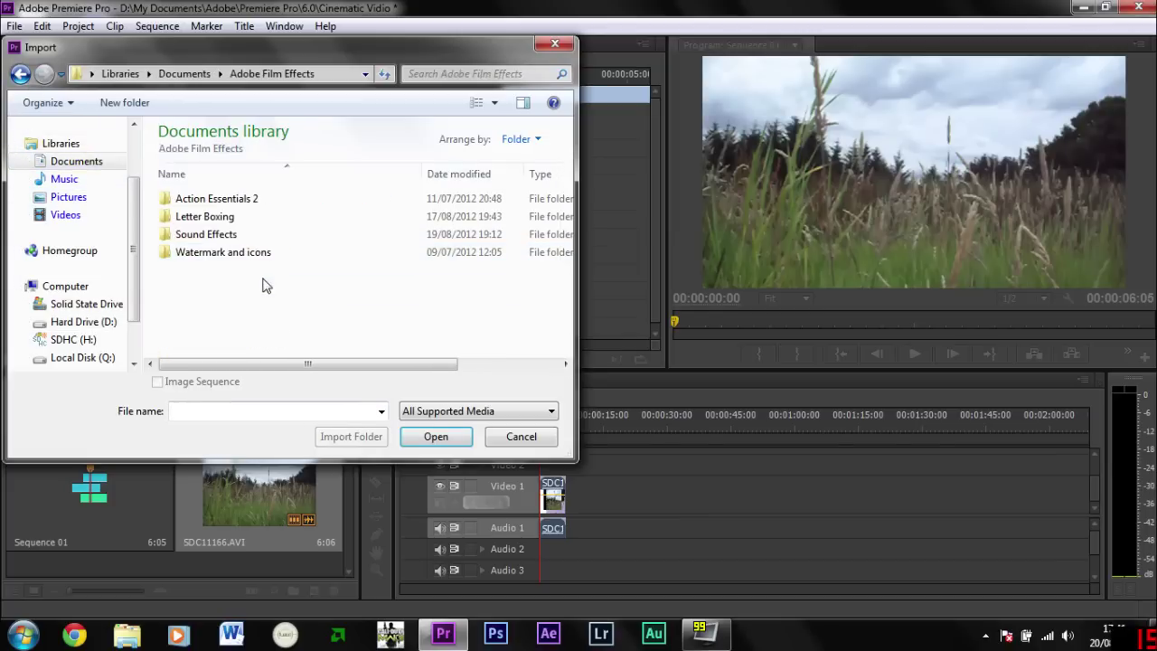
pyautogui.doubleClick(256, 218)
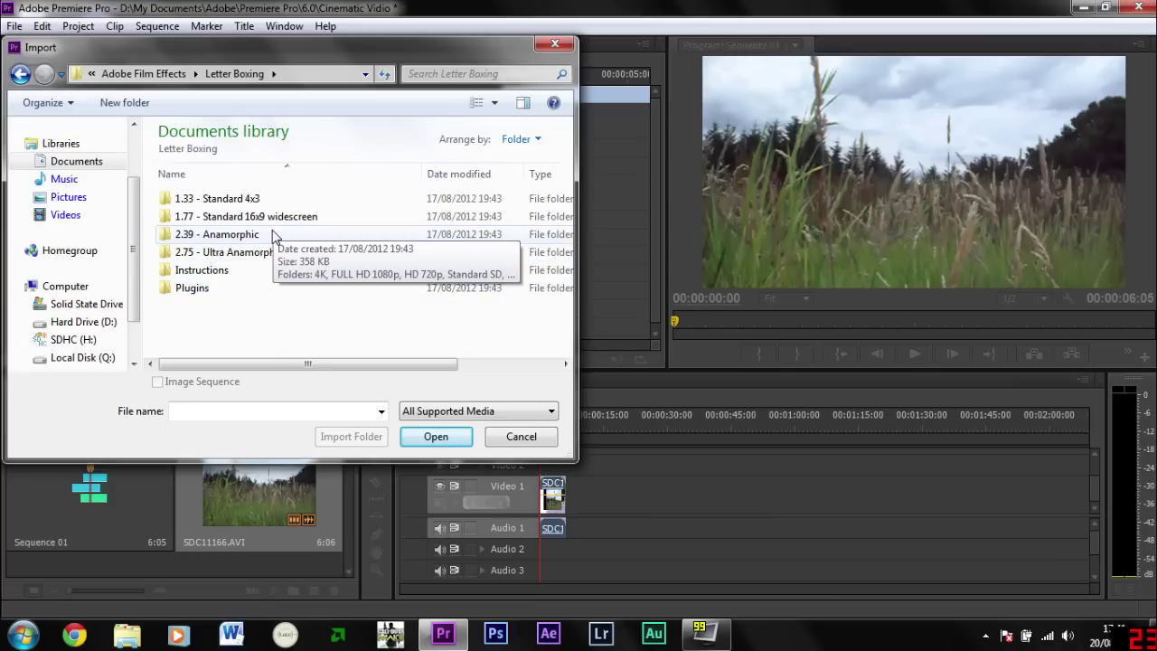
pyautogui.doubleClick(271, 234)
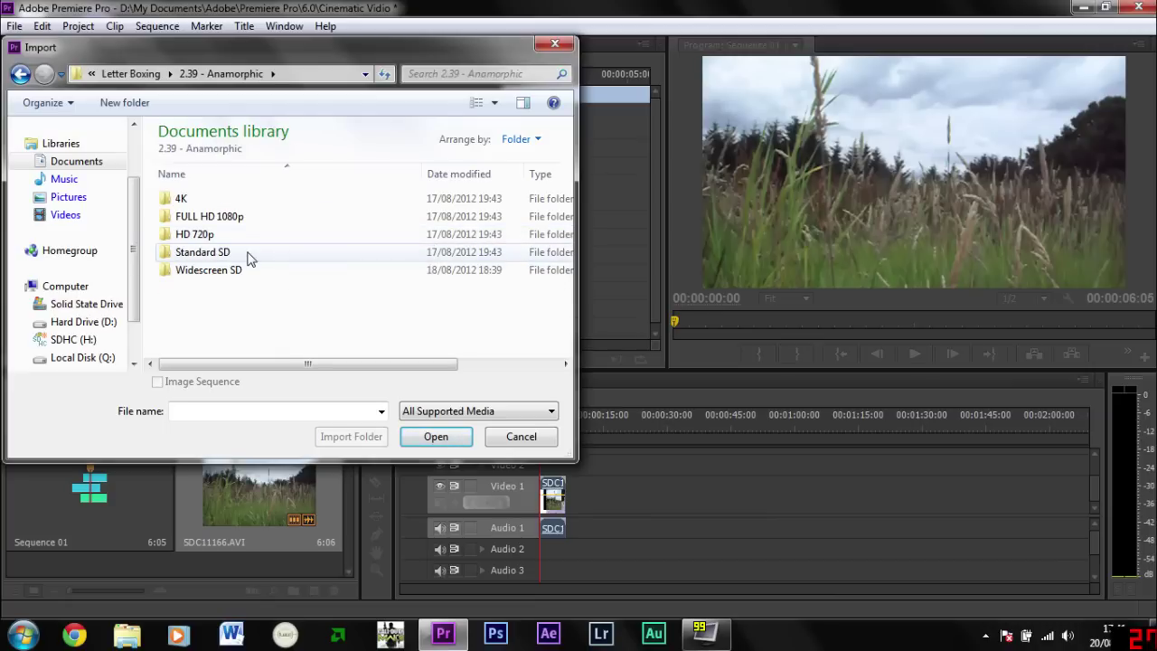
pyautogui.click(250, 259)
pyautogui.doubleClick(250, 274)
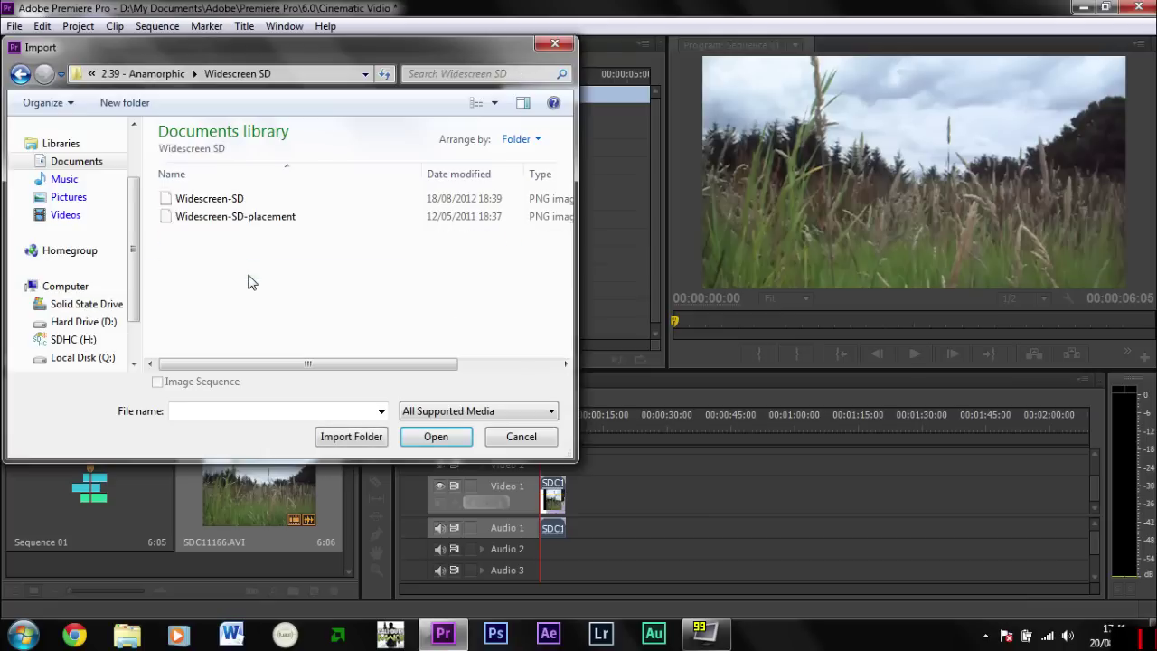
pyautogui.click(241, 200)
pyautogui.doubleClick(243, 204)
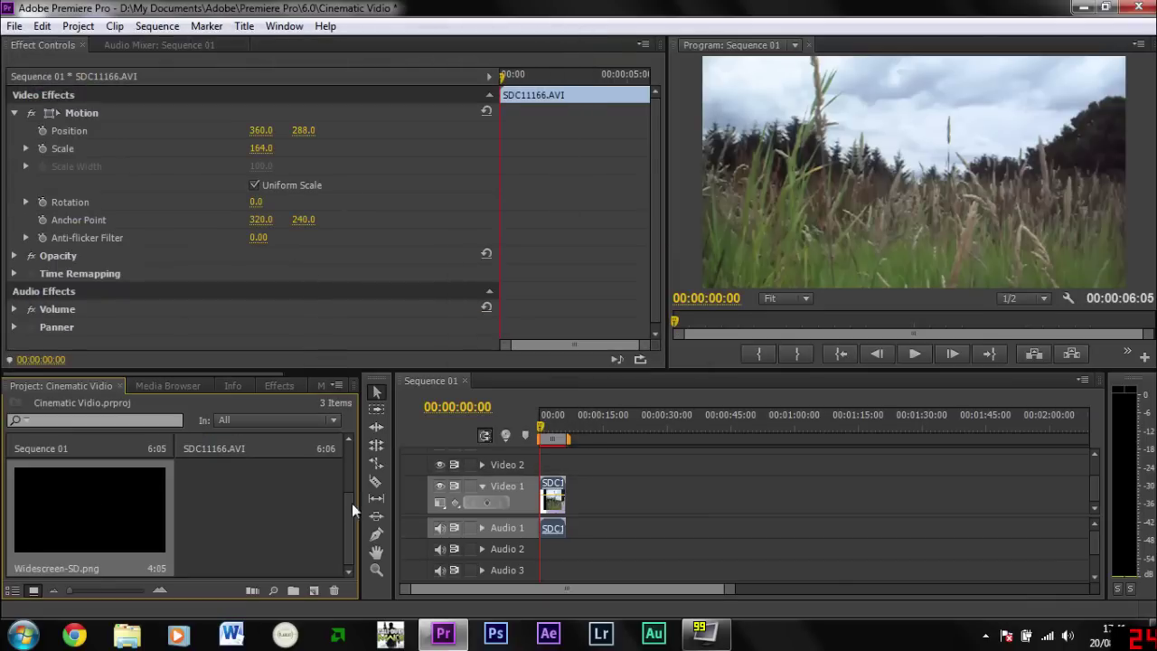
# - Place Widescreen-SD.png on Video 2 above the footage, extended to the clip's end
pyautogui.moveTo(352, 503); pyautogui.dragTo(354, 529)
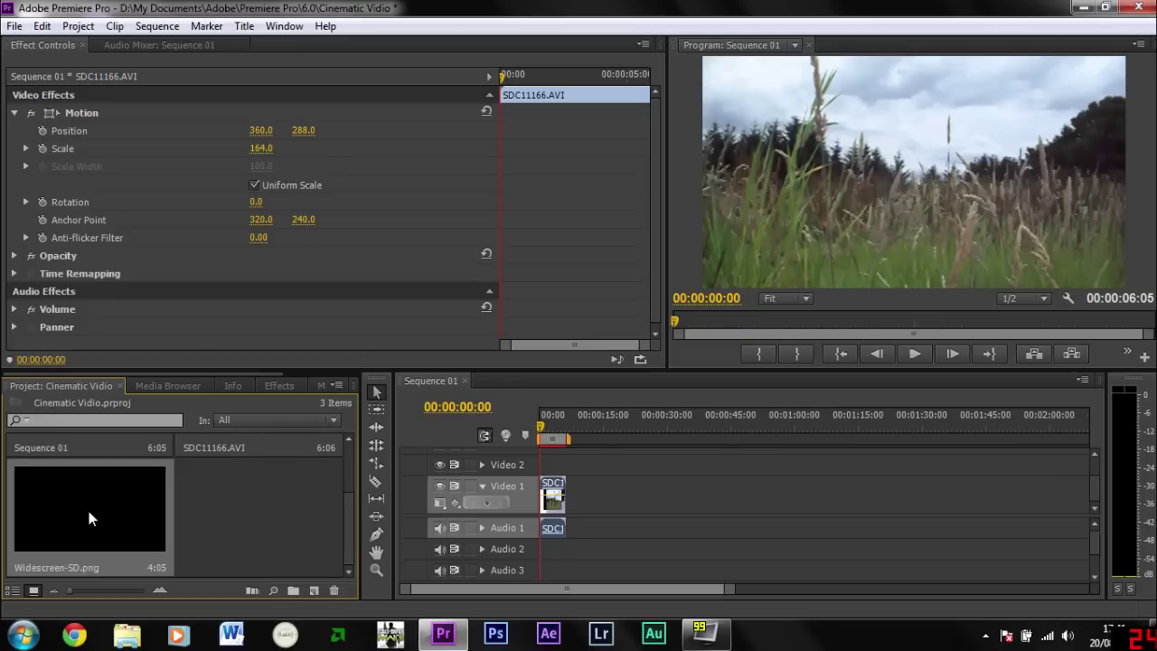
pyautogui.moveTo(87, 506); pyautogui.dragTo(557, 470)
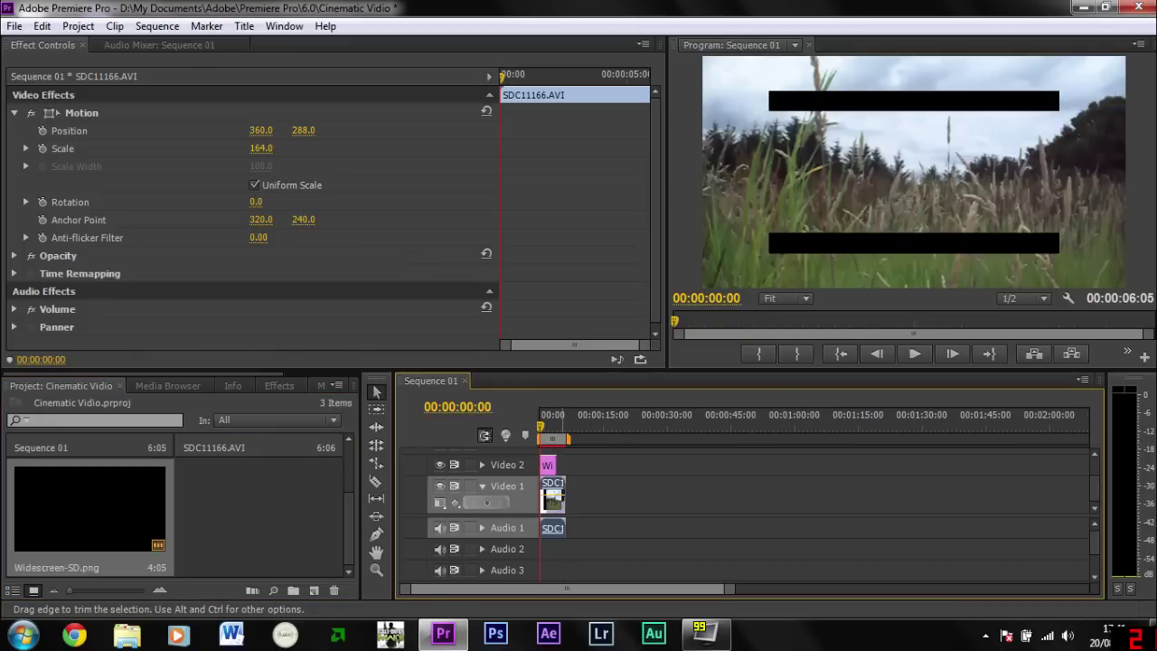
pyautogui.moveTo(563, 495); pyautogui.dragTo(598, 473)
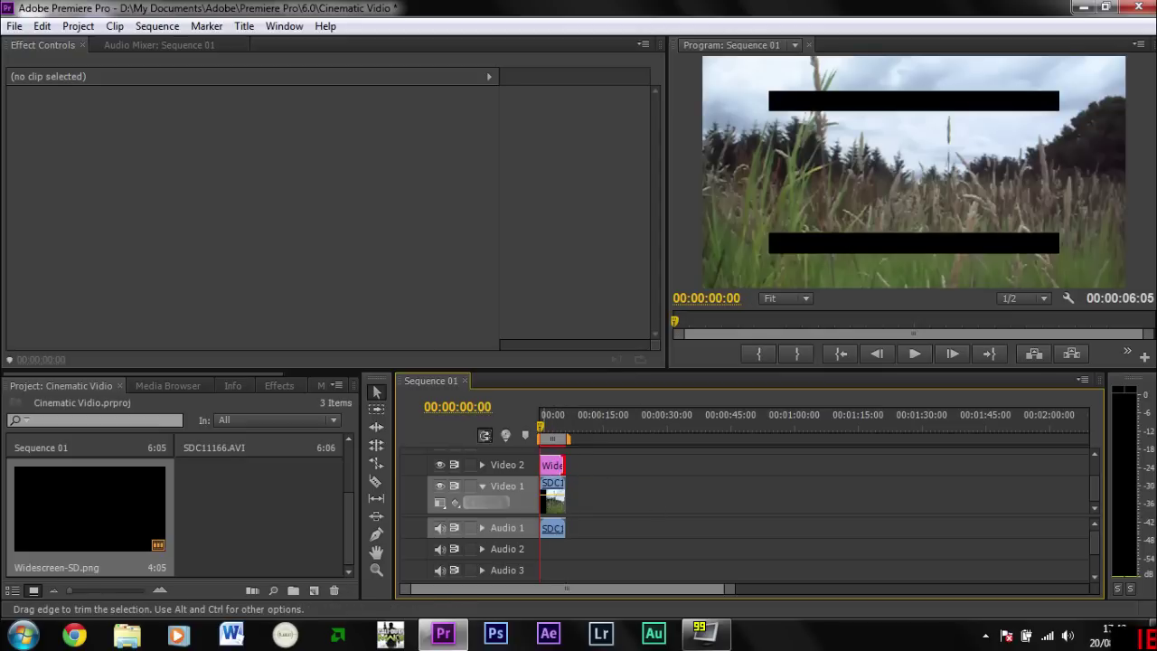
pyautogui.moveTo(539, 428)
pyautogui.mouseDown()
pyautogui.moveTo(554, 428)
pyautogui.moveTo(537, 426)
pyautogui.mouseUp()
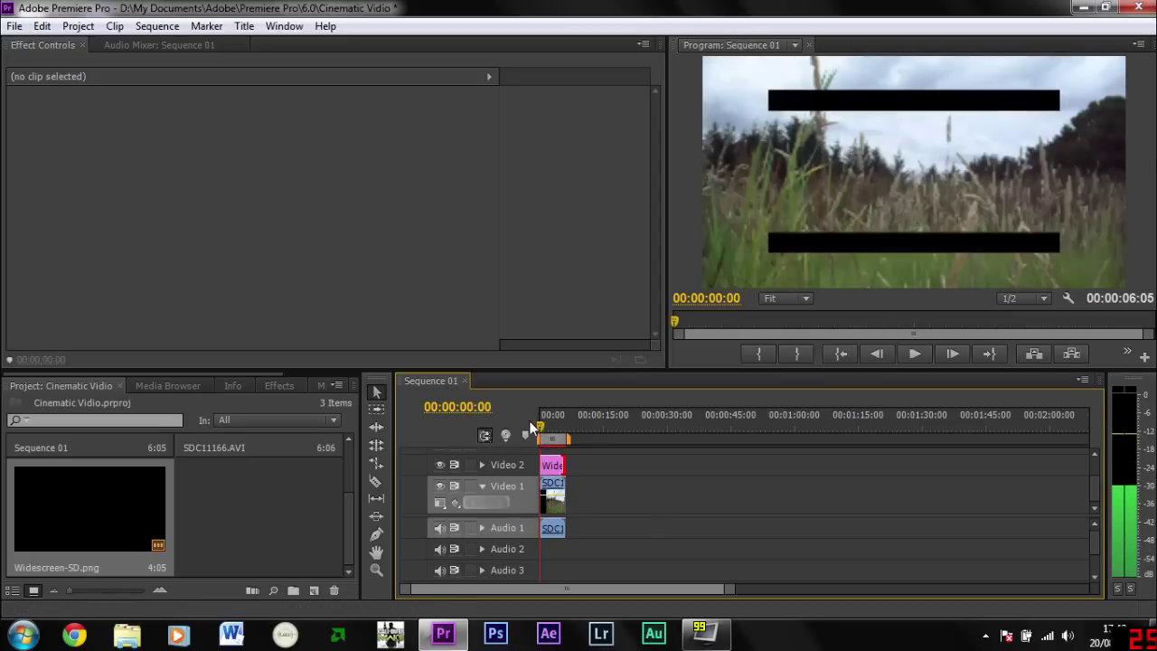
# - Unlink the grass clip's audio and delete it from Audio 1
pyautogui.click(550, 534)
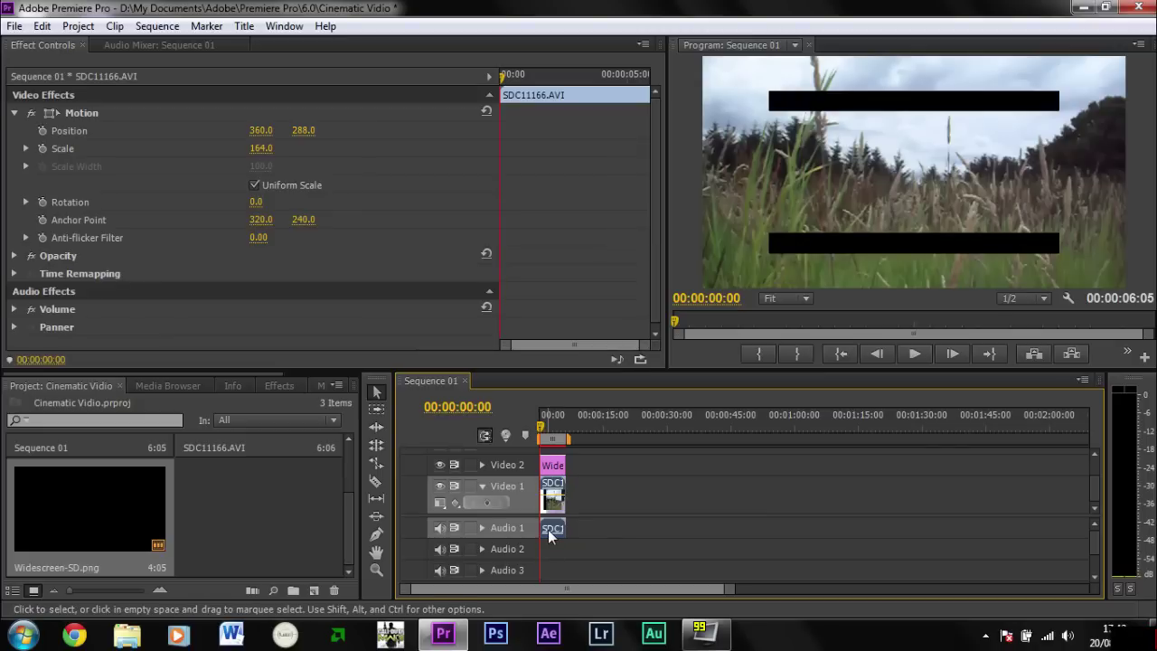
pyautogui.rightClick(549, 534)
pyautogui.click(601, 172)
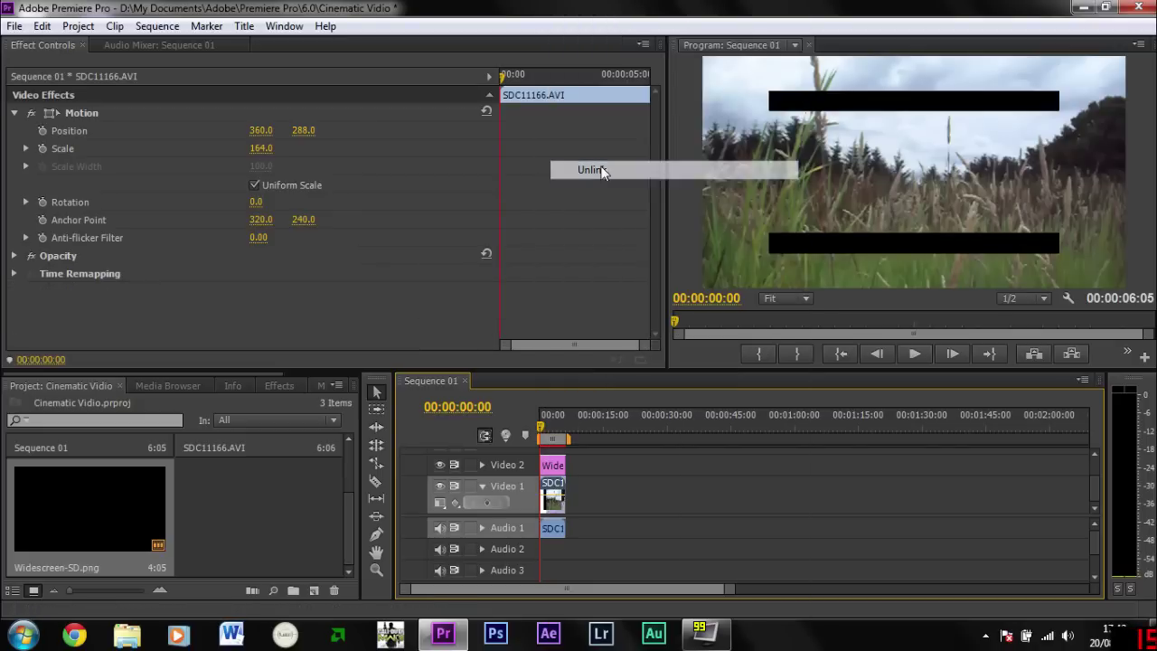
pyautogui.click(551, 529)
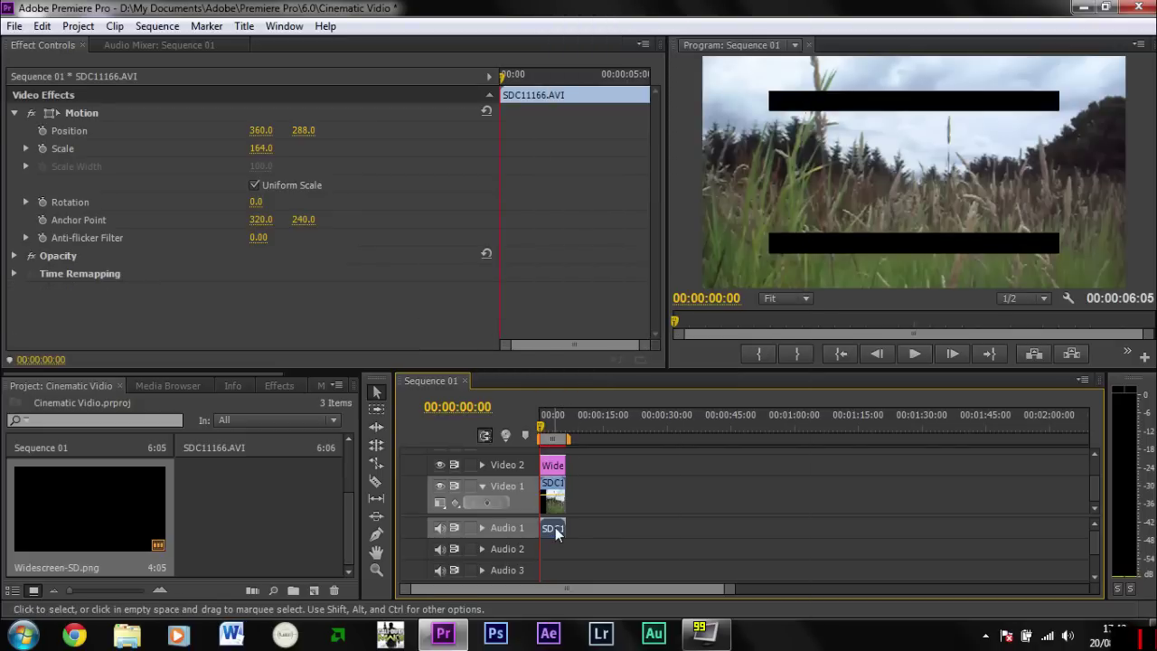
pyautogui.press('Delete')
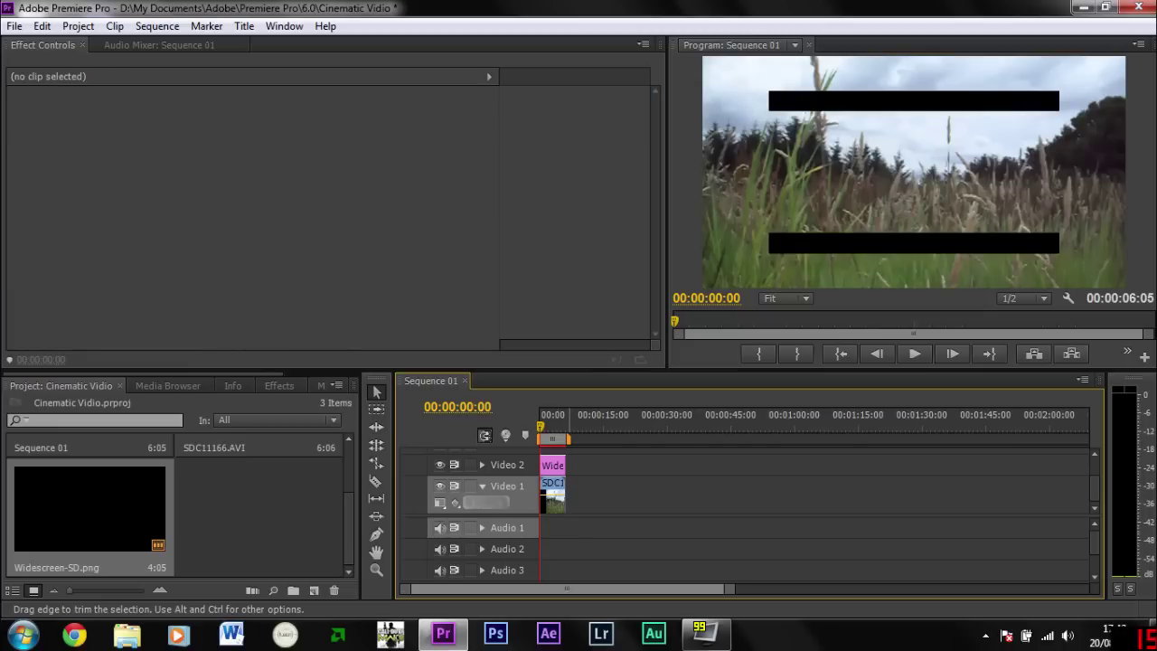
pyautogui.click(555, 467)
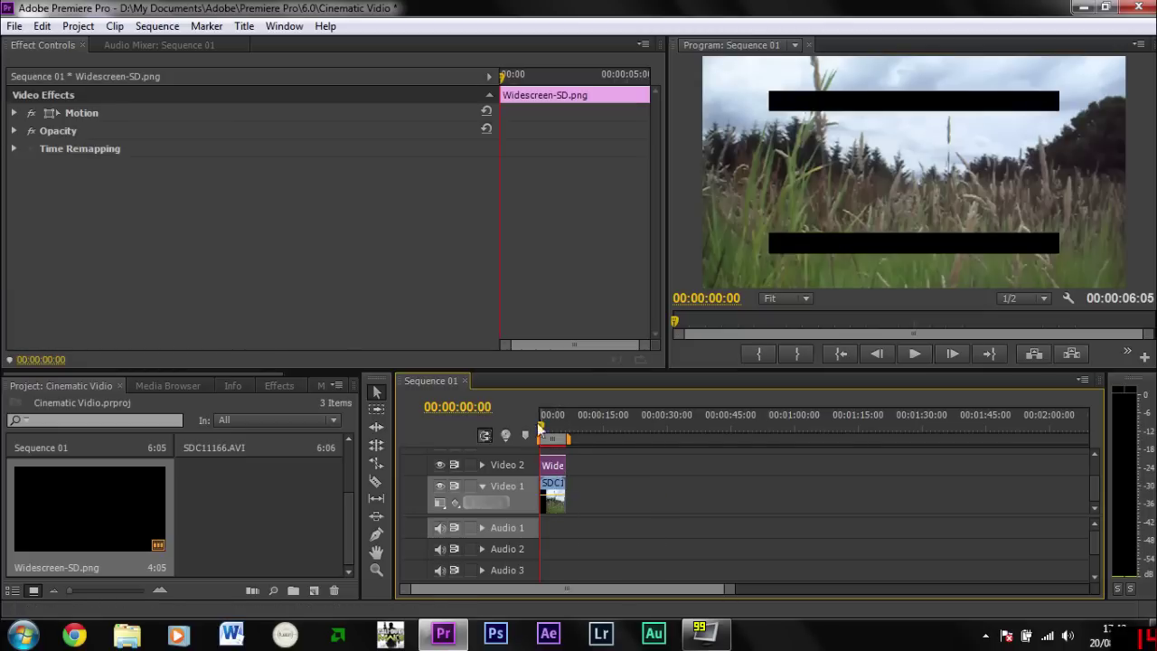
# - Expand the overlay's Motion settings and drag its Scale up to 148
pyautogui.click(14, 114)
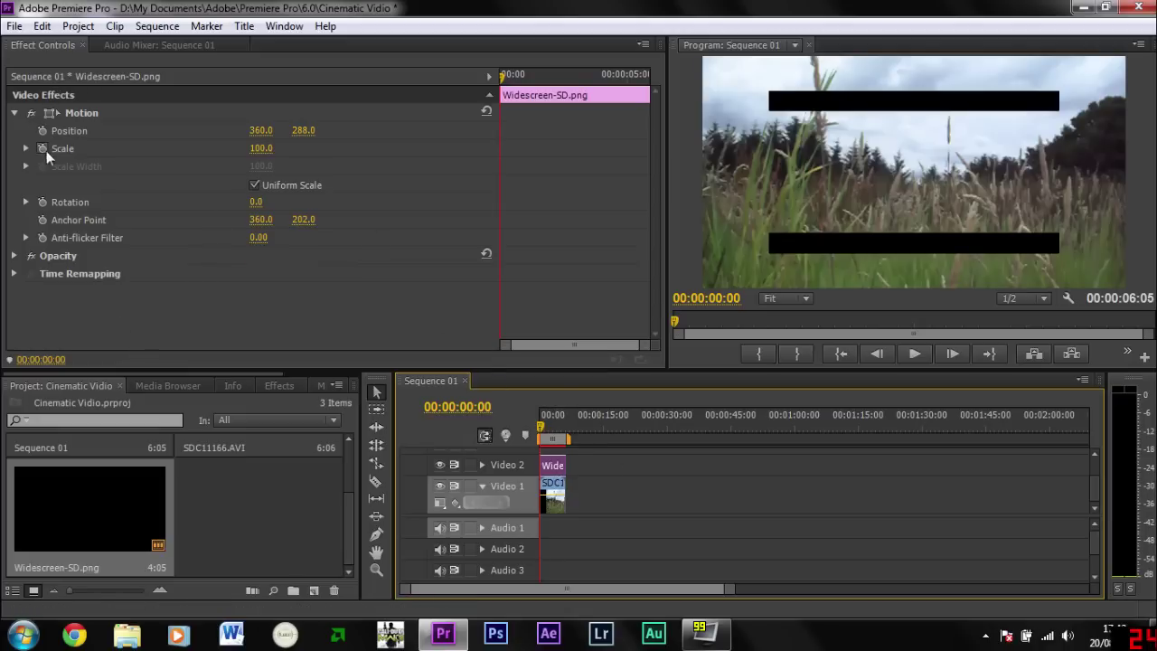
pyautogui.click(248, 164)
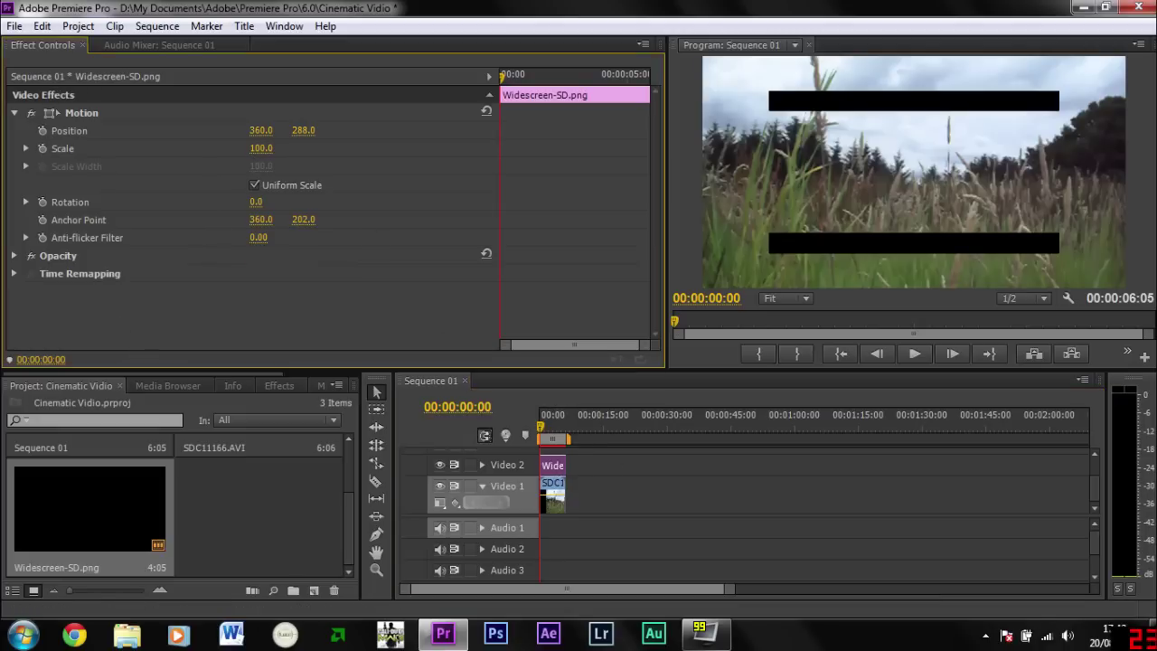
pyautogui.moveTo(260, 149); pyautogui.dragTo(303, 149)
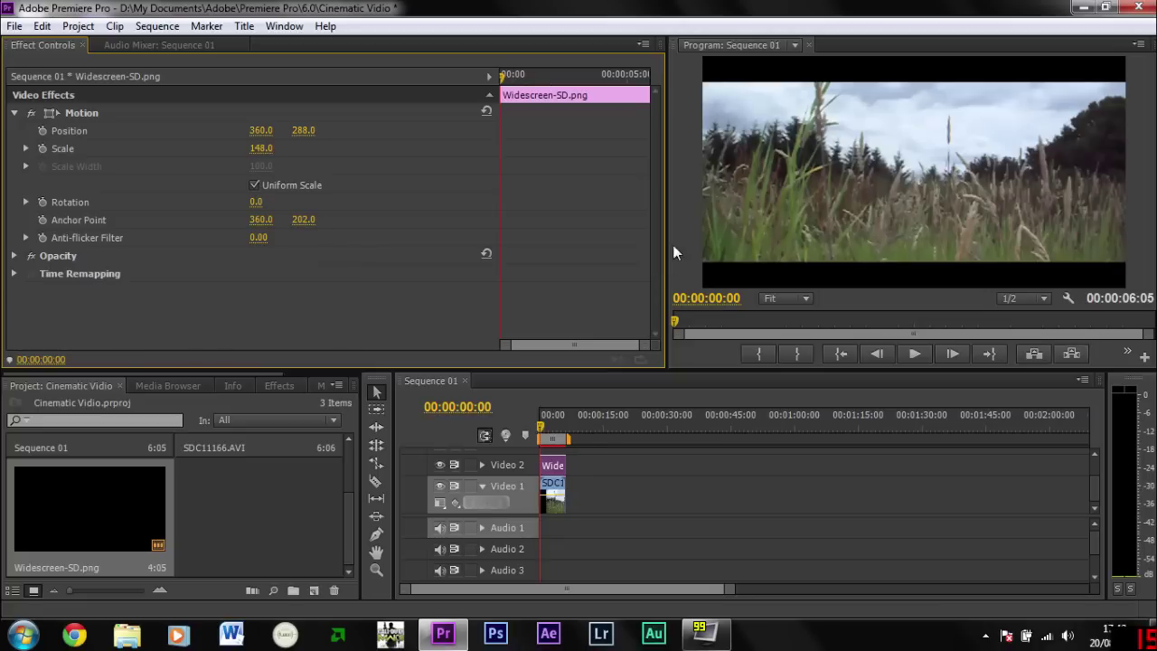
pyautogui.press('space')
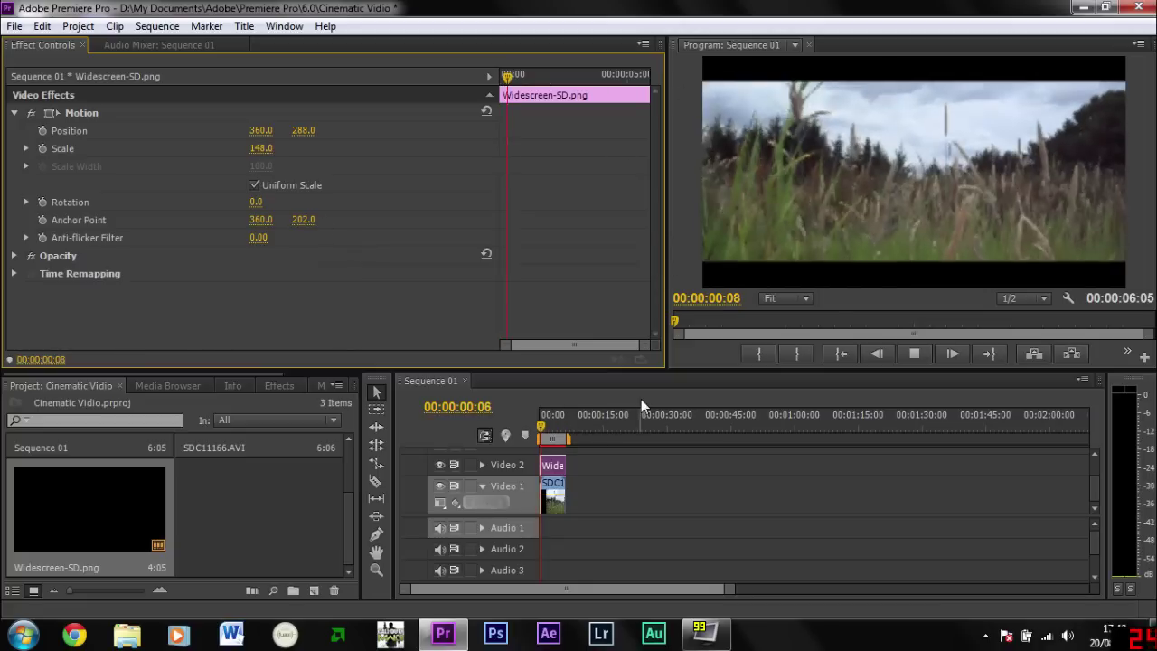
pyautogui.press('space')
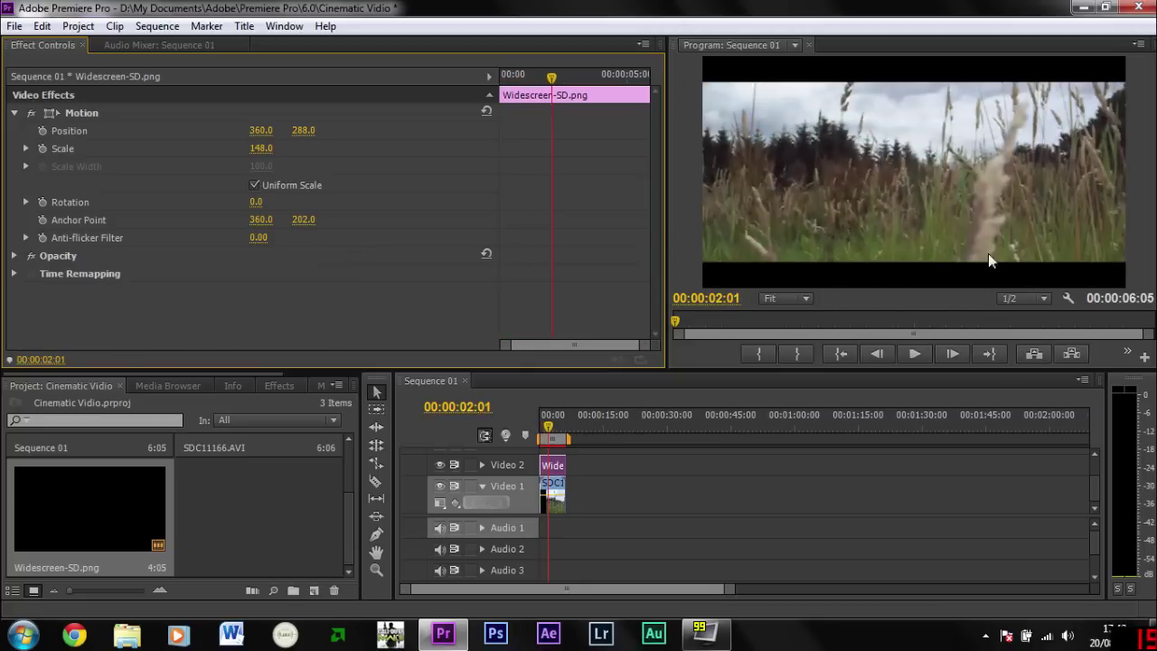
pyautogui.click(1041, 299)
pyautogui.click(1040, 304)
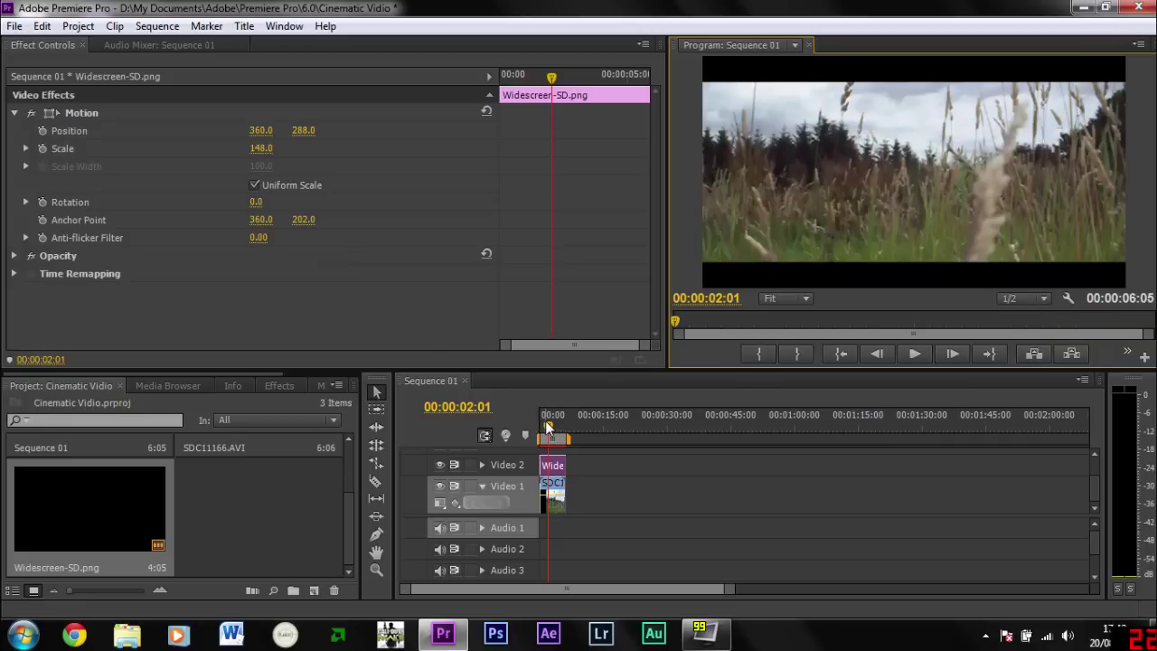
pyautogui.moveTo(548, 421); pyautogui.dragTo(521, 423)
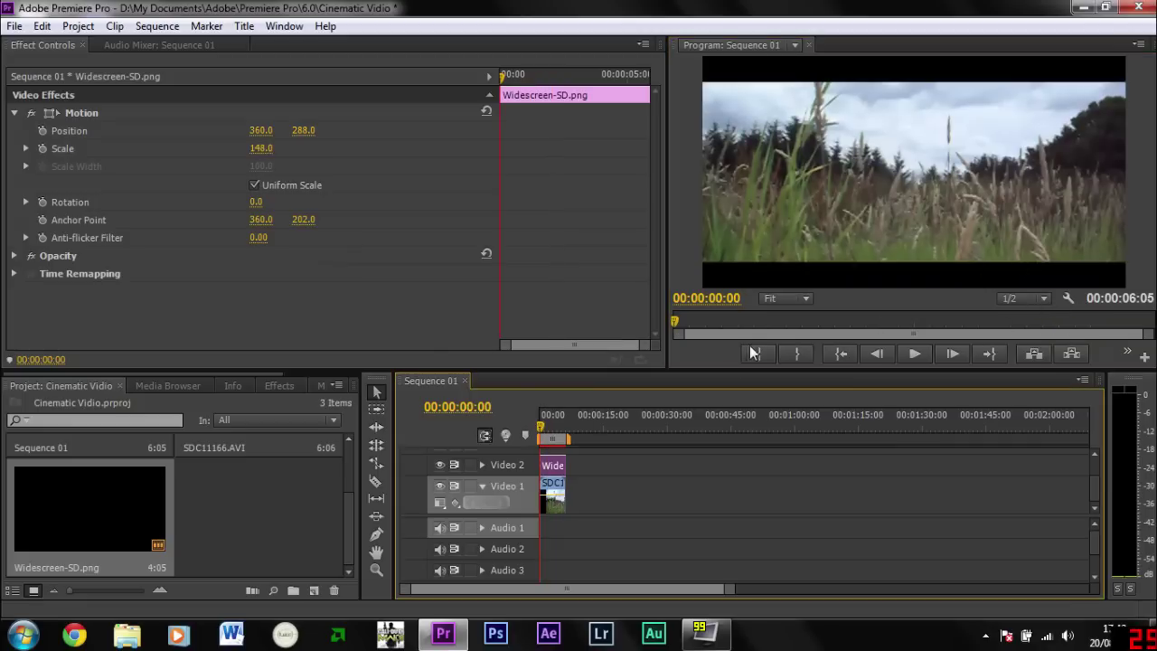
pyautogui.press('space')
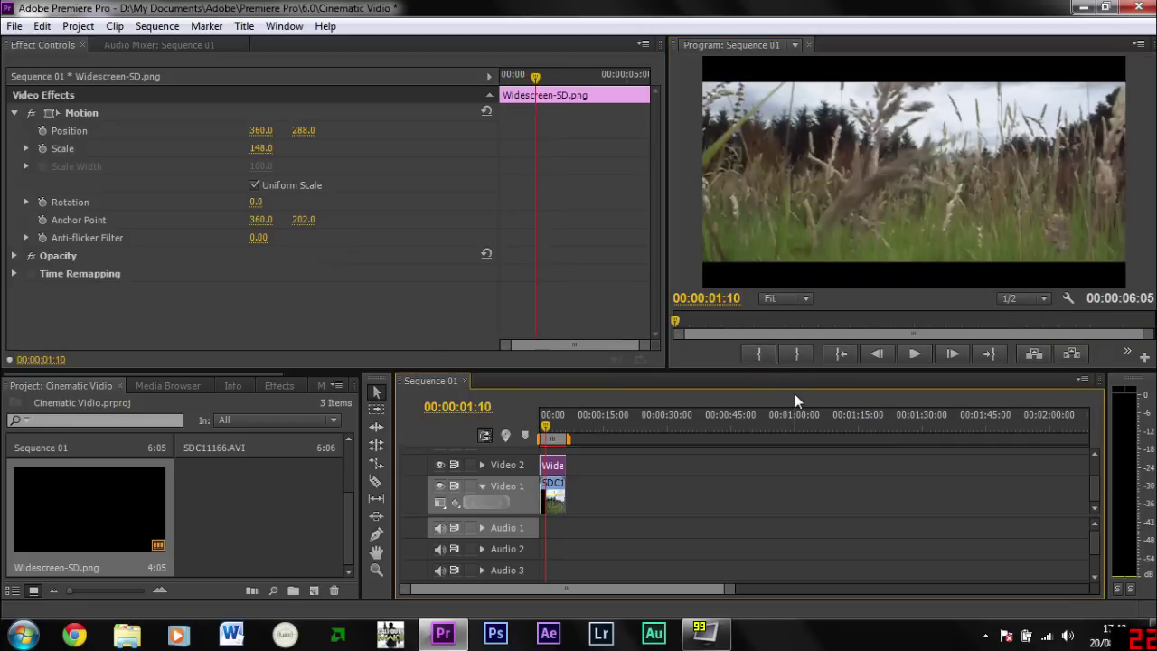
# - Search Effects for 'color' and apply Three-Way Color Corrector to the SDC11166.AVI clip
pyautogui.click(533, 427)
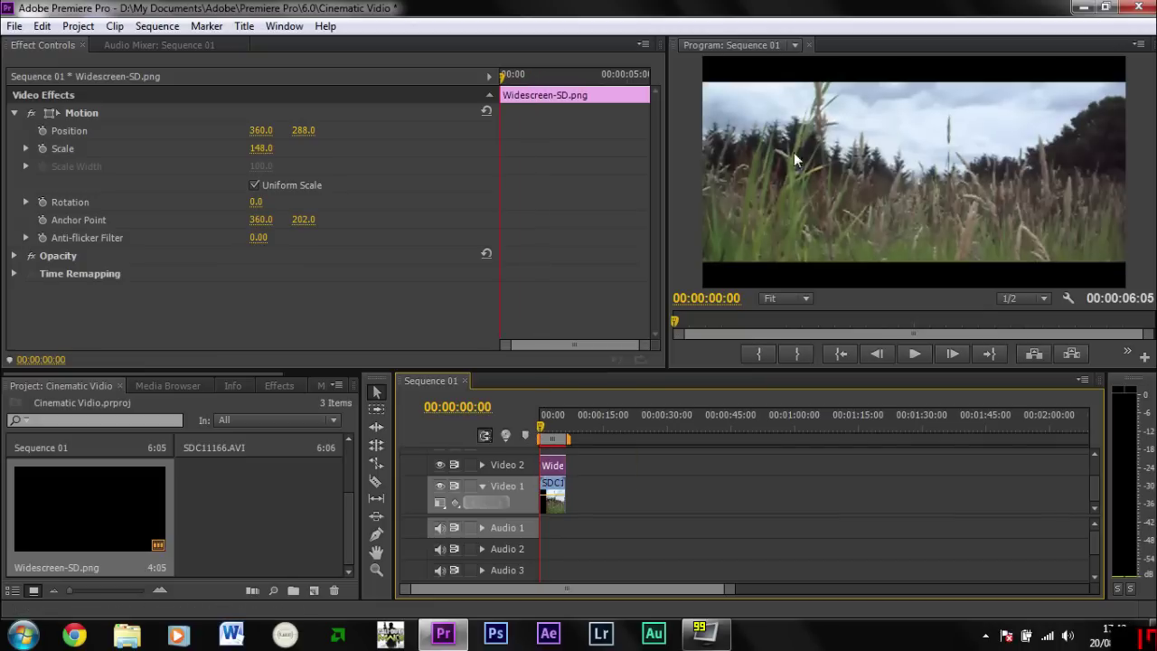
pyautogui.click(287, 386)
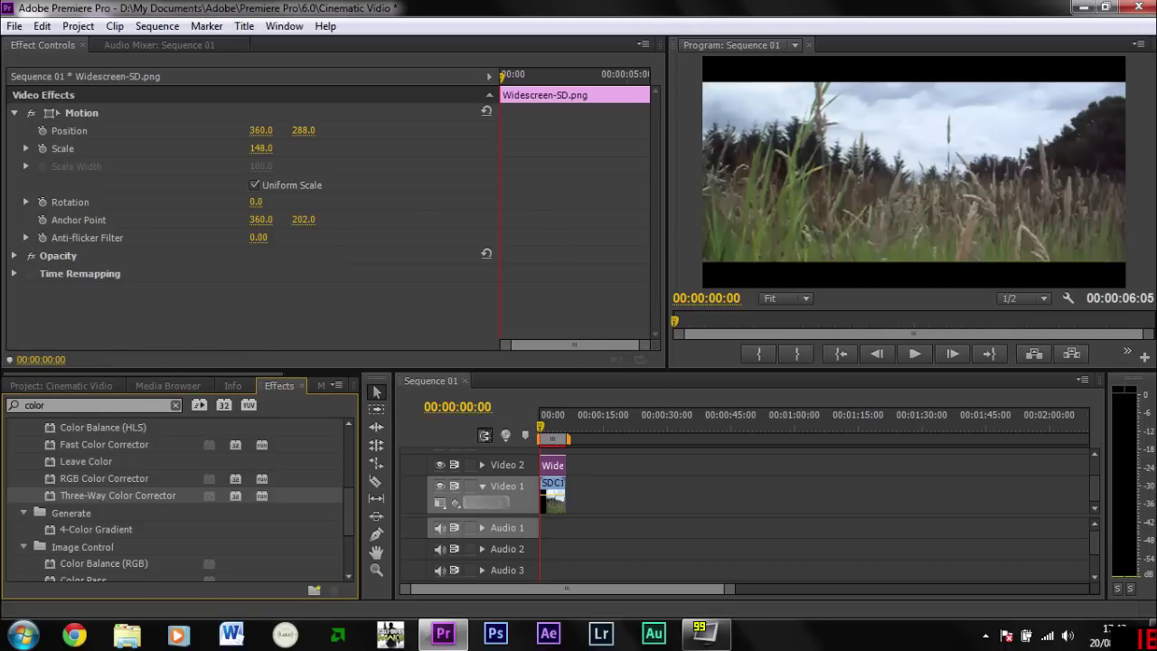
pyautogui.click(21, 405)
pyautogui.press('BackSpace')
pyautogui.write('color')
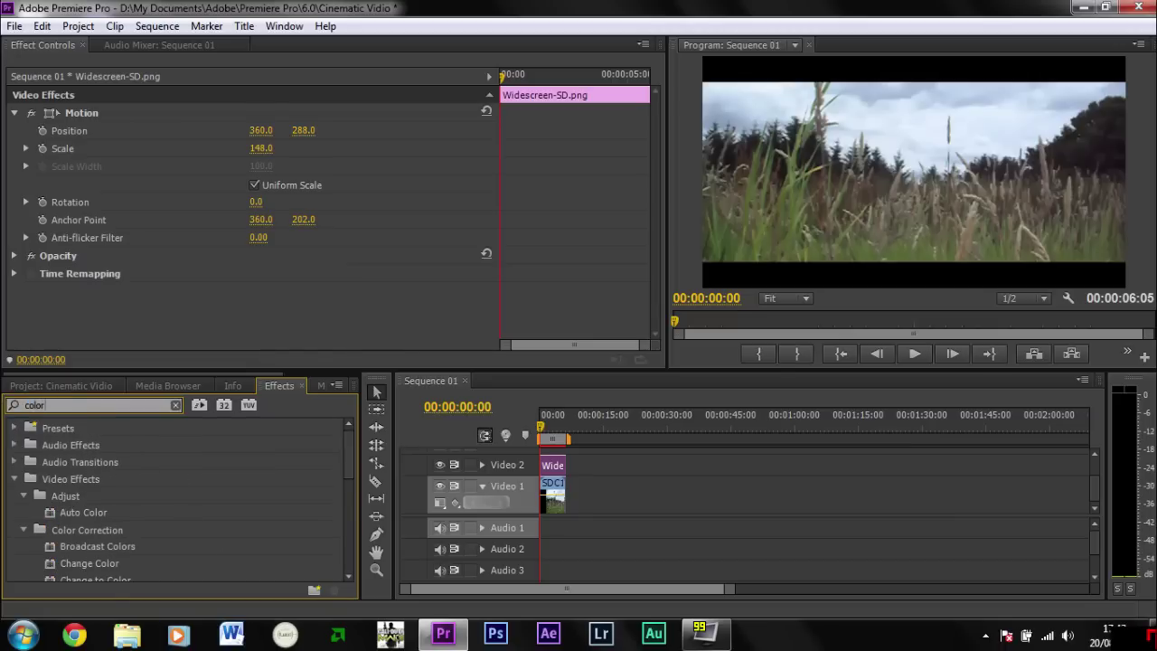
pyautogui.scroll(-3, 192, 492)
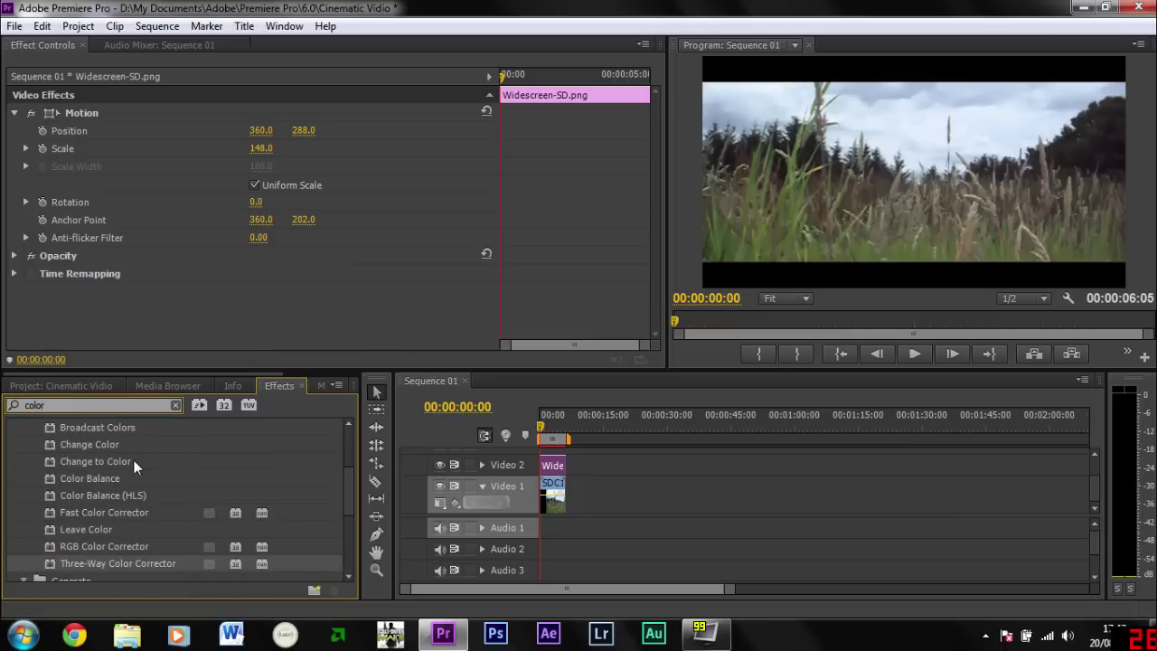
pyautogui.scroll(-1, 132, 460)
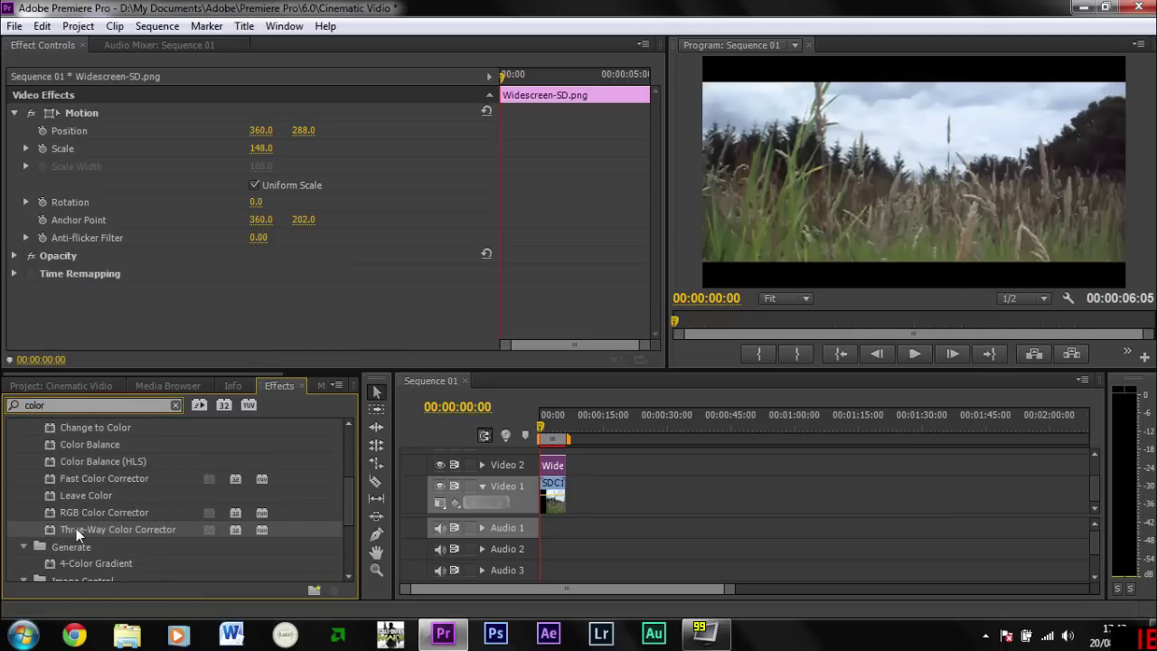
pyautogui.moveTo(82, 528); pyautogui.dragTo(552, 496)
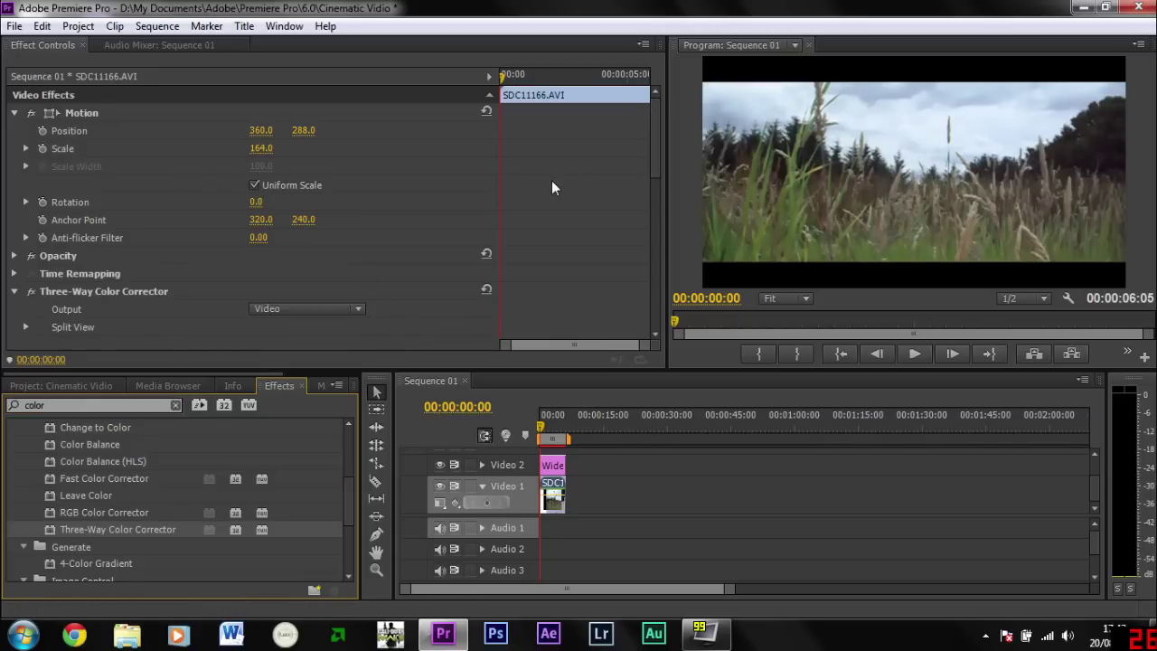
# - Tint shadows toward green, midtones toward blue, and shift the highlights colour wheel
pyautogui.scroll(-1, 553, 187)
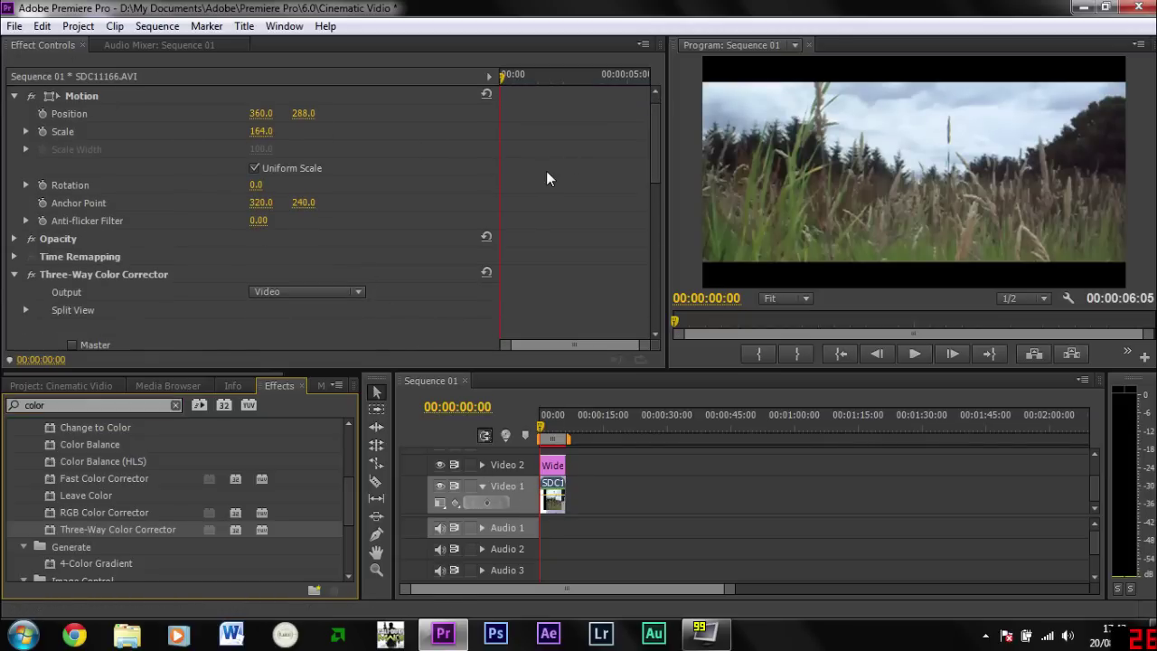
pyautogui.scroll(-6, 546, 171)
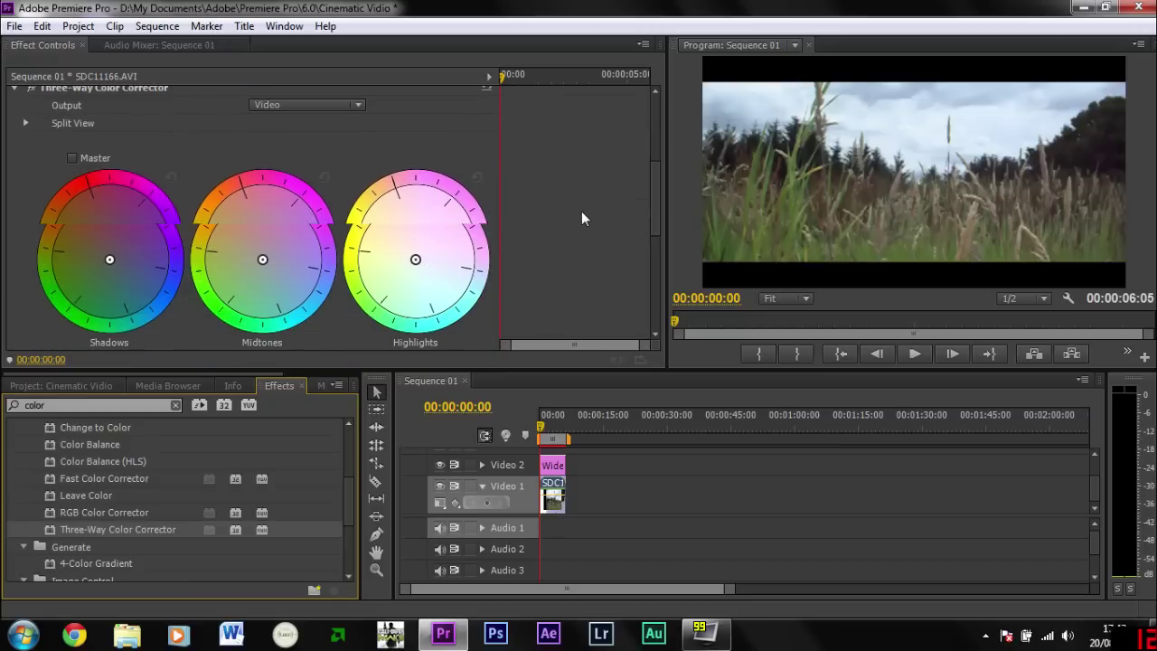
pyautogui.scroll(-1, 581, 211)
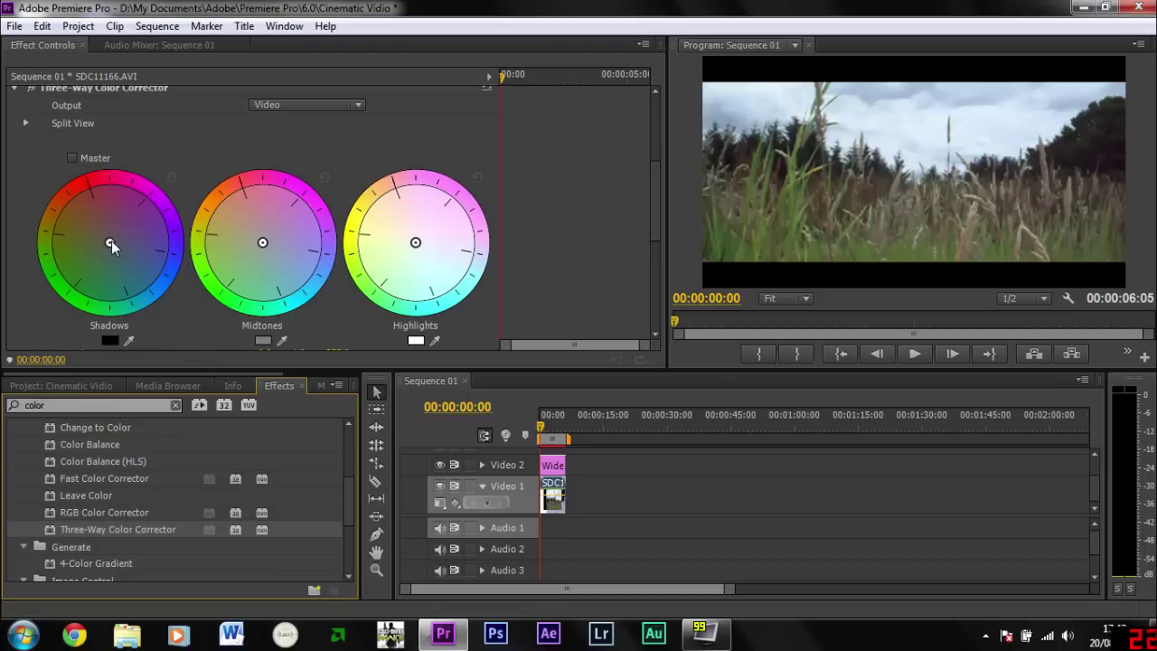
pyautogui.moveTo(109, 243); pyautogui.dragTo(55, 272)
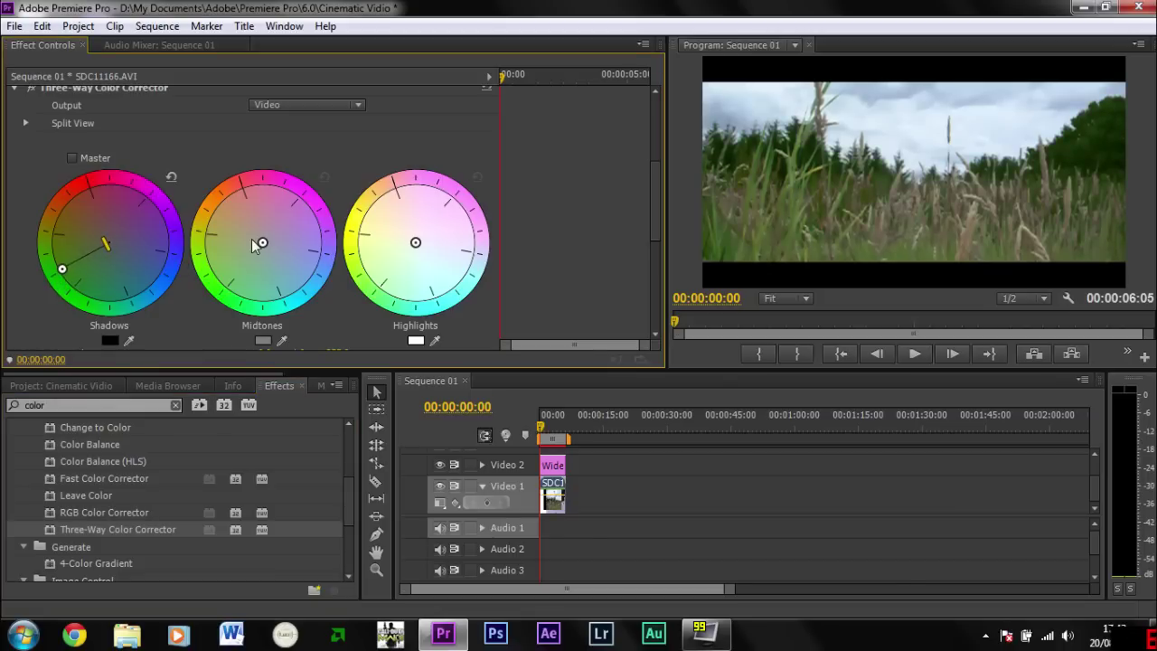
pyautogui.moveTo(262, 242); pyautogui.dragTo(283, 262)
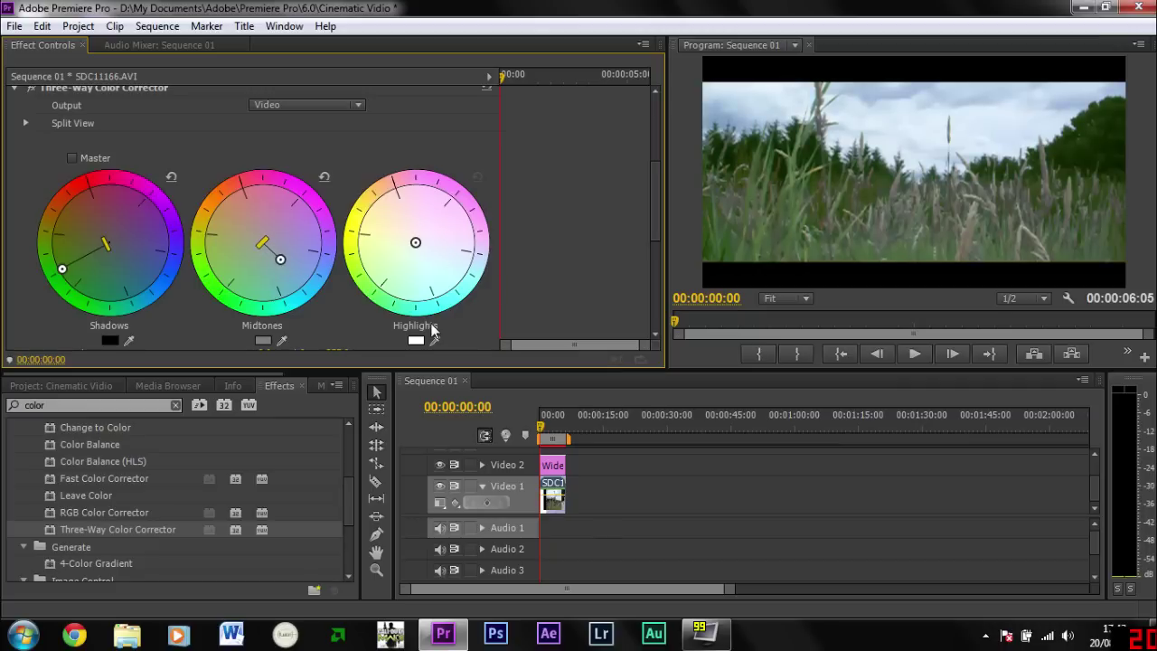
pyautogui.moveTo(414, 242); pyautogui.dragTo(521, 347)
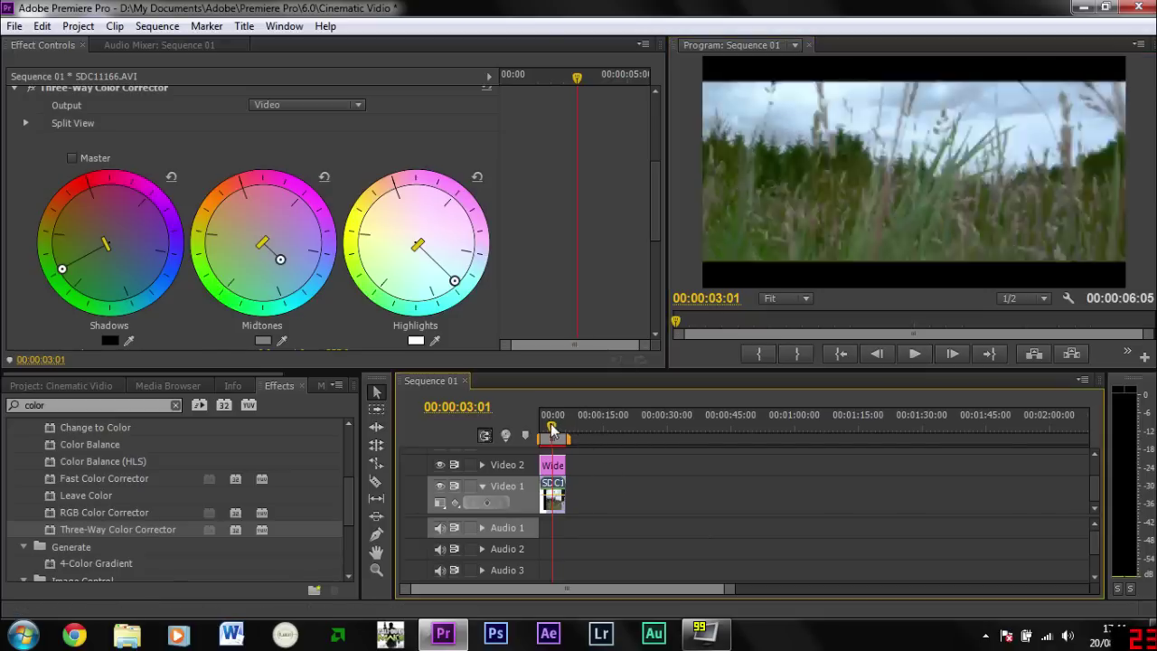
pyautogui.moveTo(551, 428); pyautogui.dragTo(533, 425)
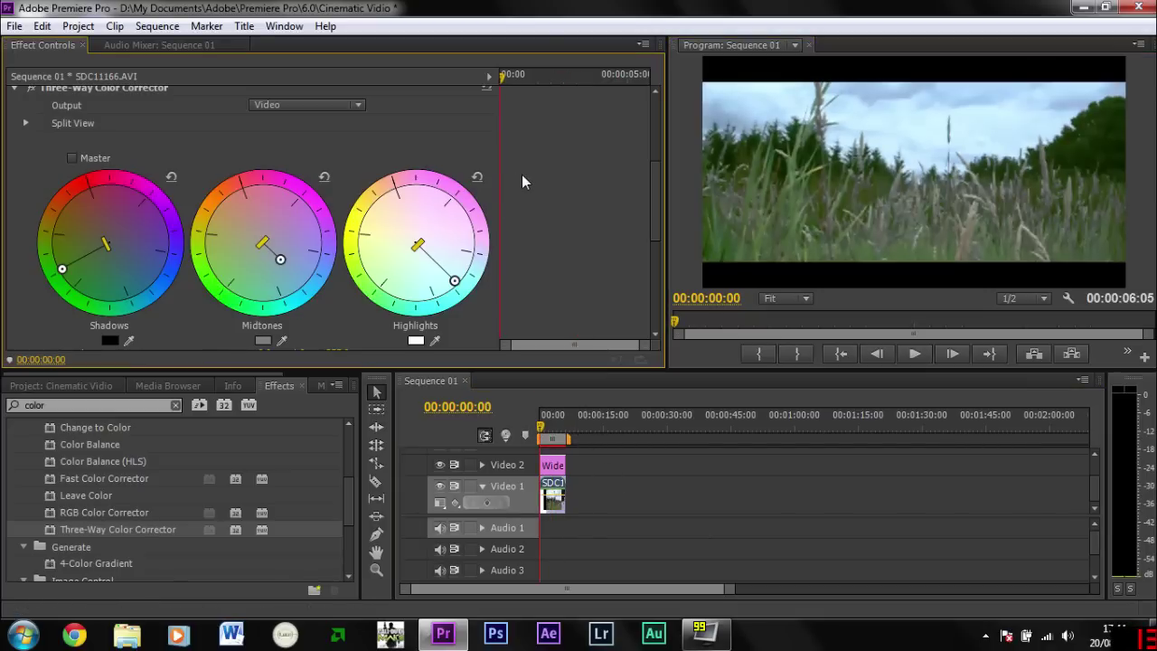
# - Expand the Saturation settings, keep Master Saturation at 200.00, and preview the footage
pyautogui.scroll(-2, 553, 235)
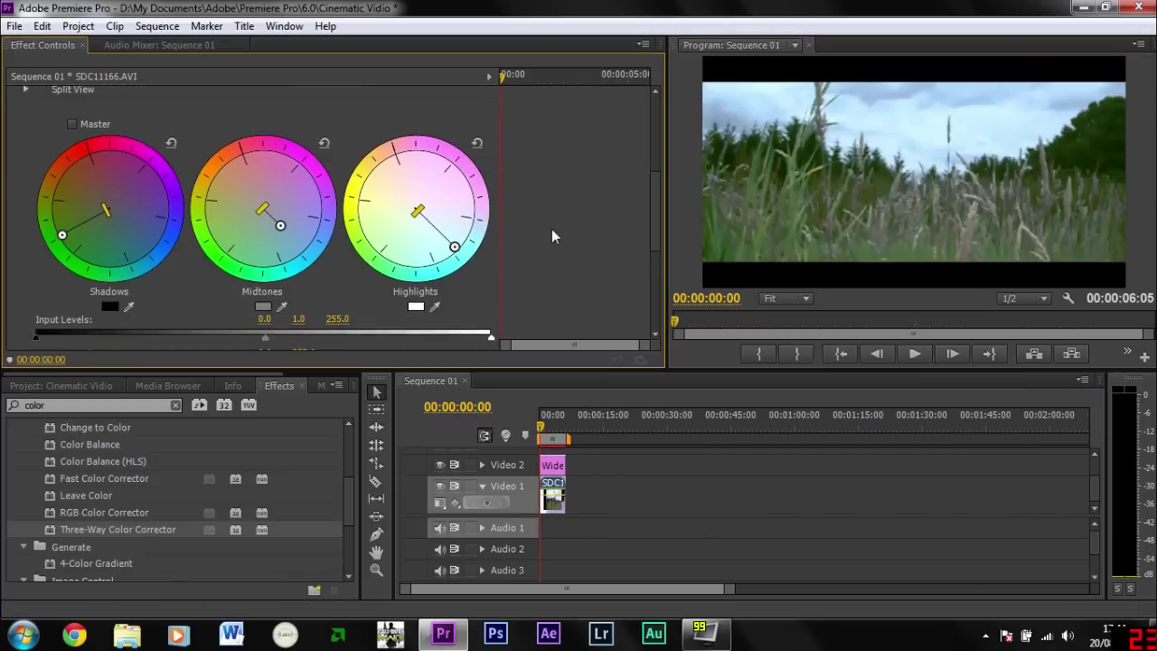
pyautogui.scroll(-5, 559, 233)
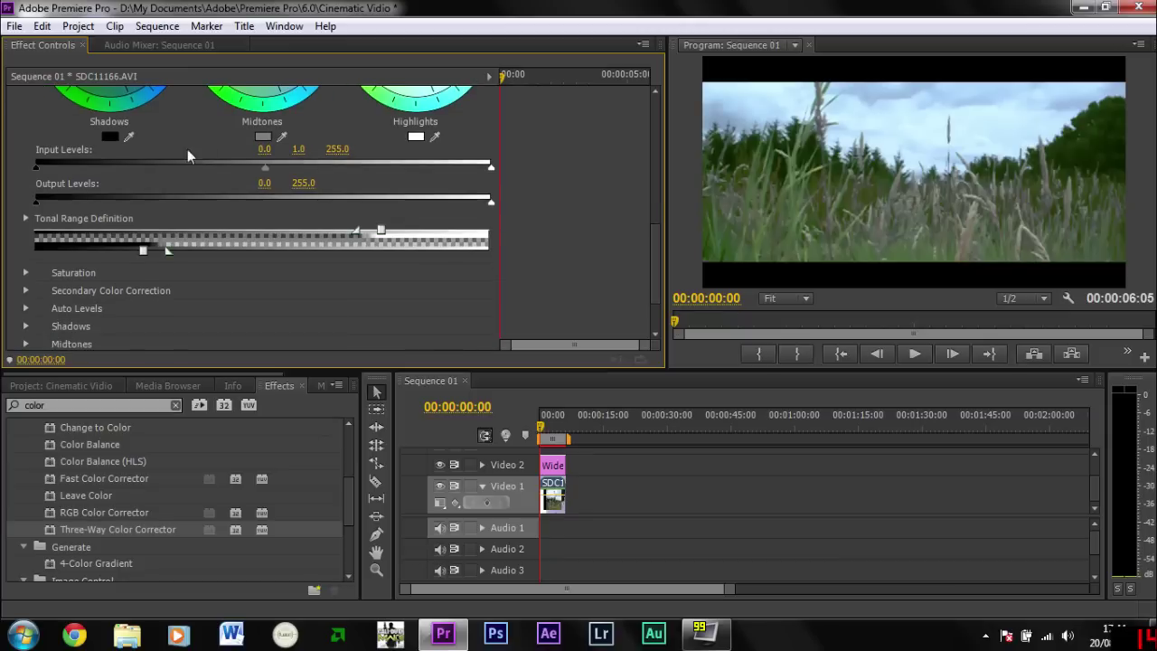
pyautogui.click(26, 272)
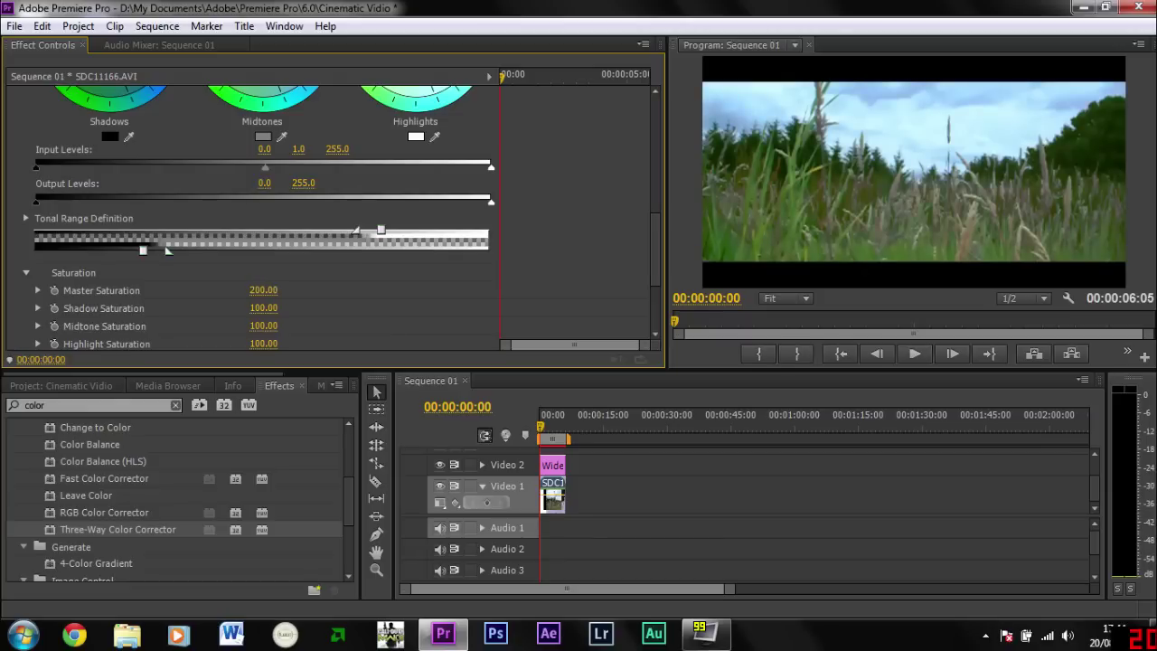
pyautogui.press('space')
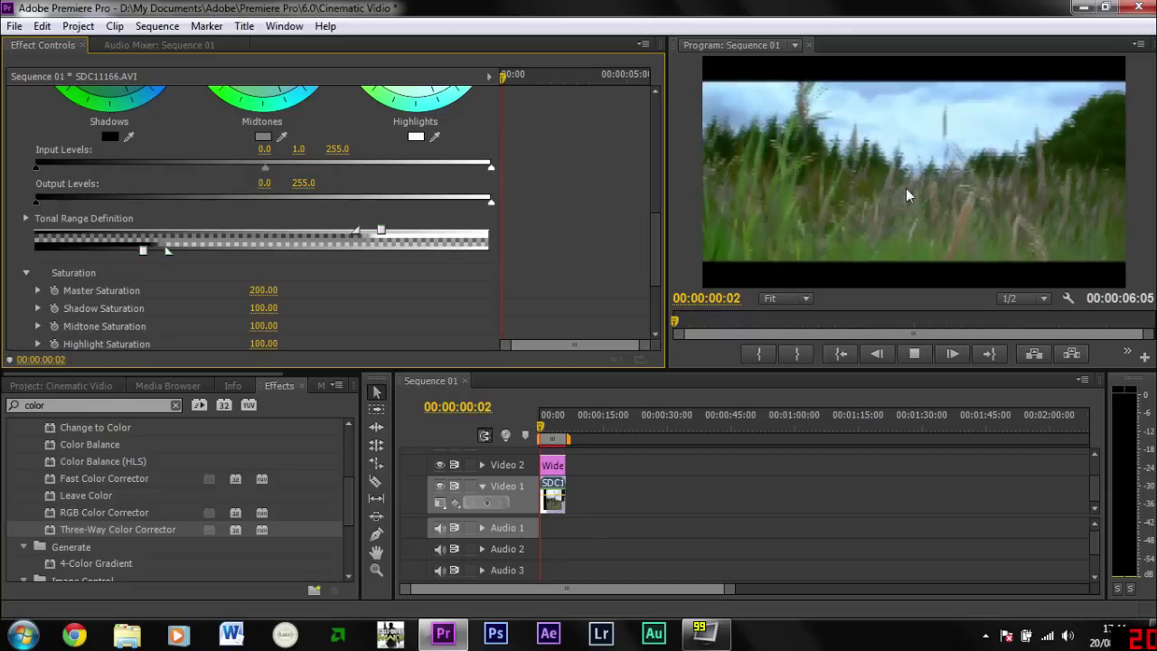
pyautogui.moveTo(263, 290); pyautogui.dragTo(82, 290)
pyautogui.hotkey('ctrl', 'z')
pyautogui.press('space')
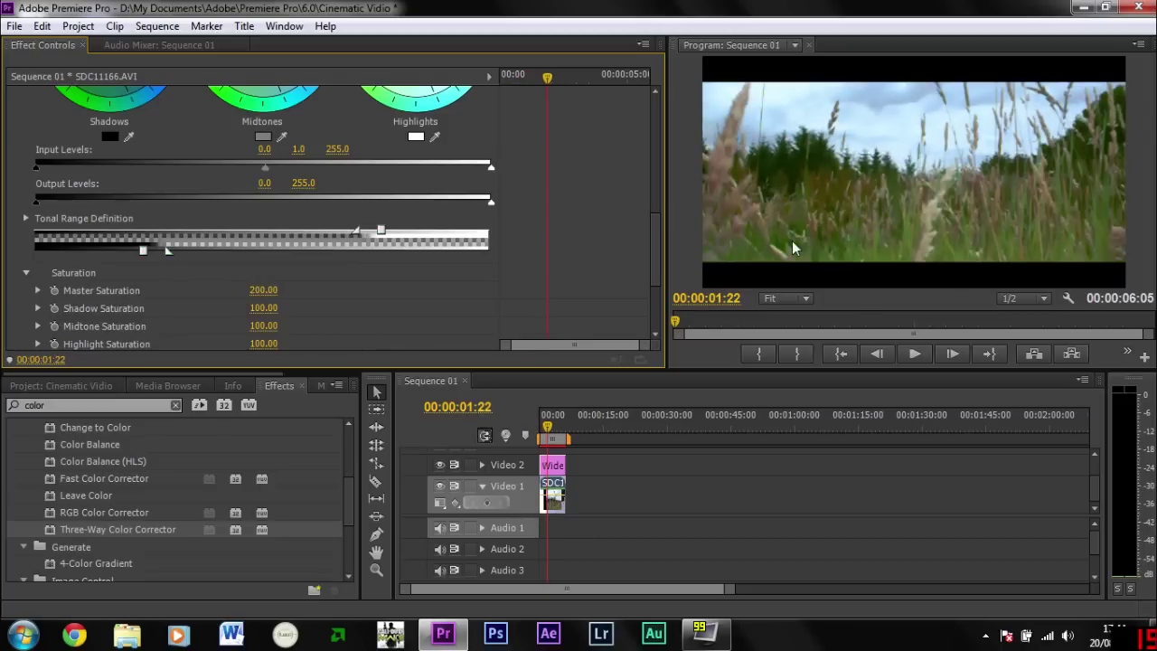
pyautogui.press('space')
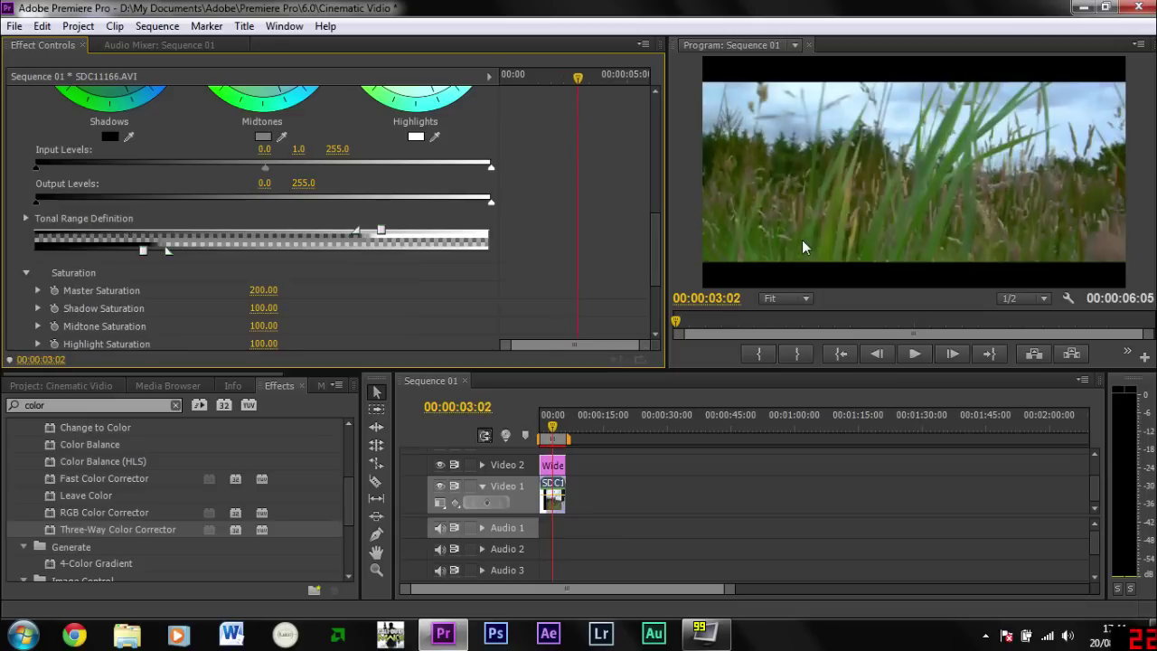
pyautogui.scroll(-5, 524, 244)
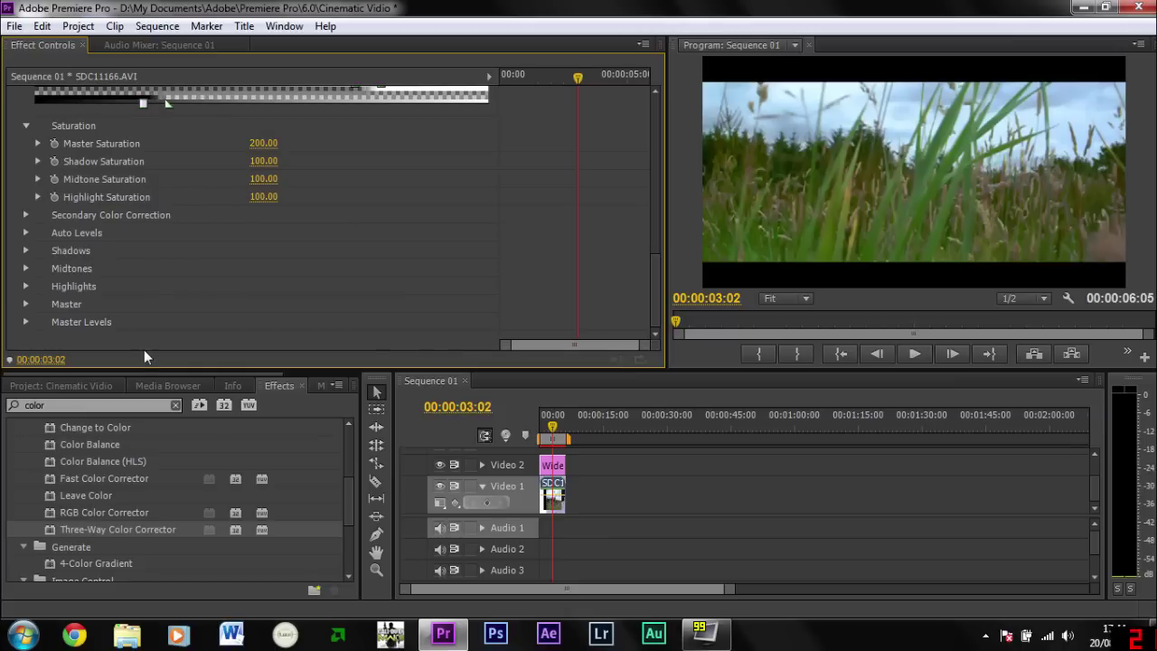
pyautogui.click(28, 403)
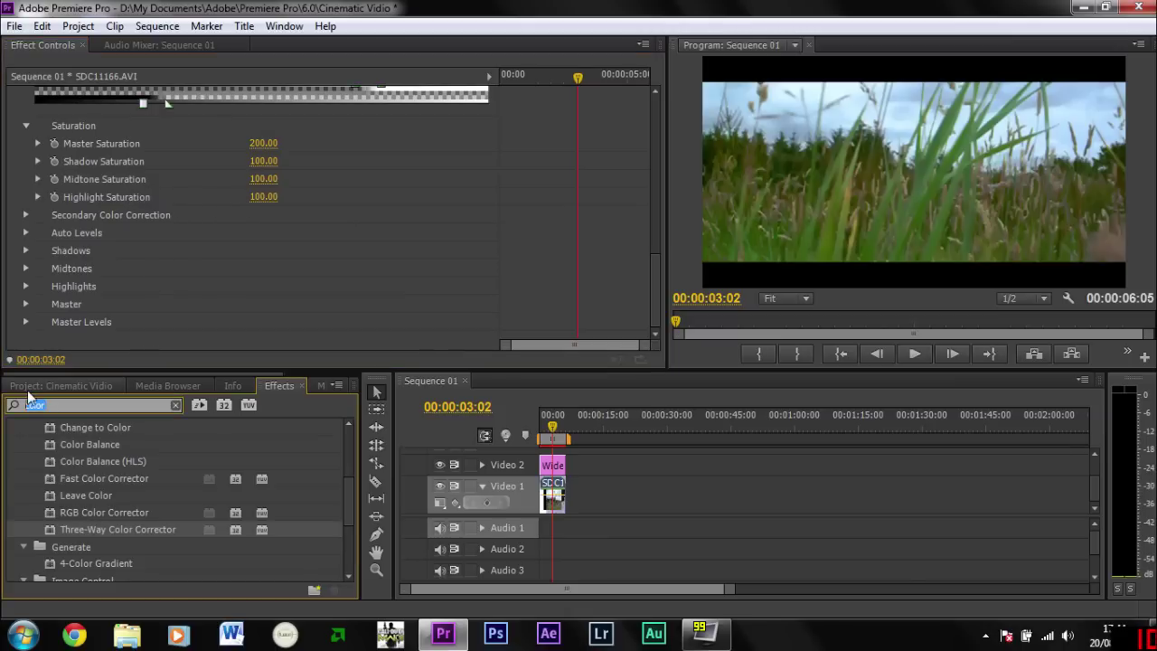
# - Search Effects for 'contr' and apply Brightness & Contrast to the Video 1 clip
pyautogui.press('BackSpace')
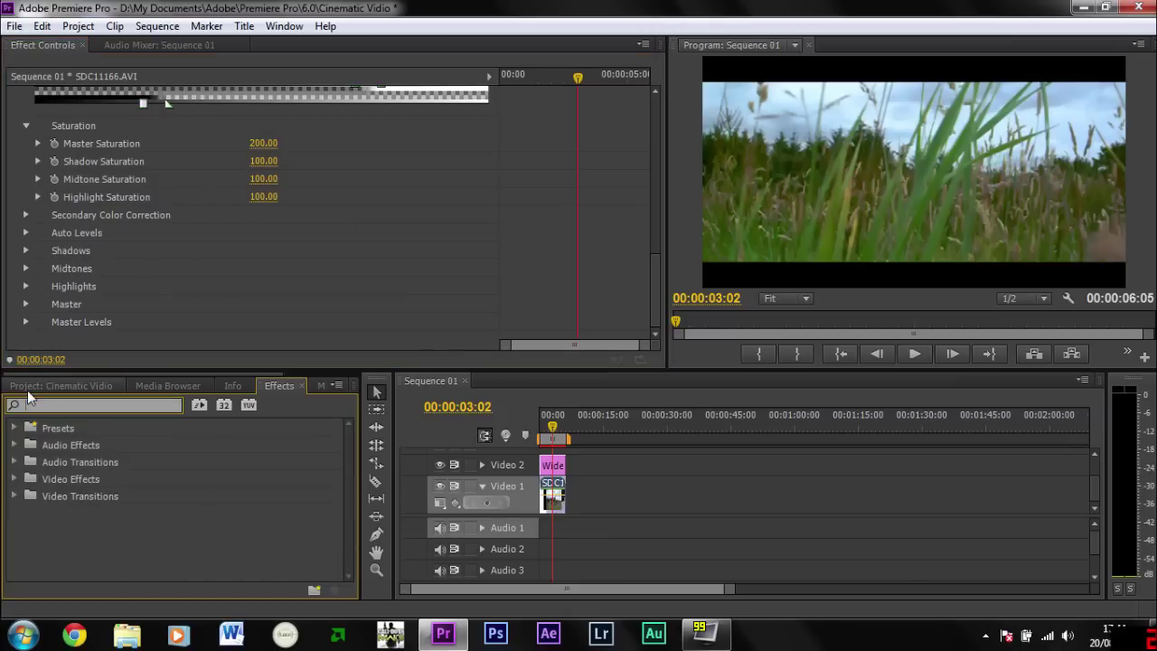
pyautogui.write('black')
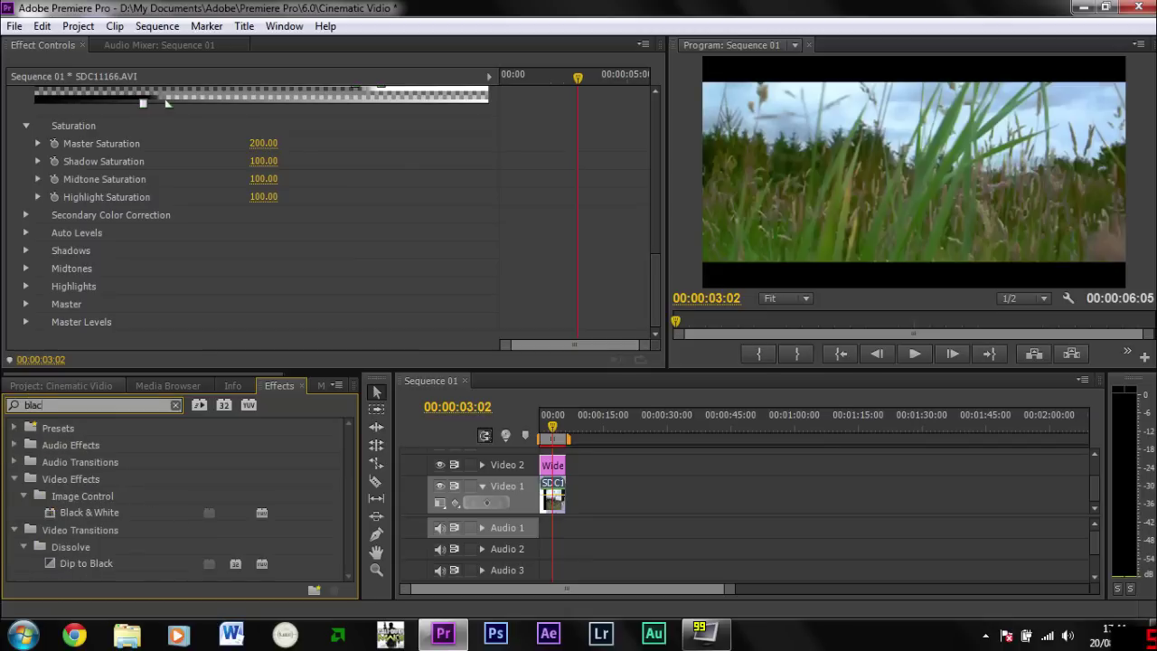
pyautogui.press('BackSpace')
pyautogui.press('BackSpace')
pyautogui.press('BackSpace')
pyautogui.press('BackSpace')
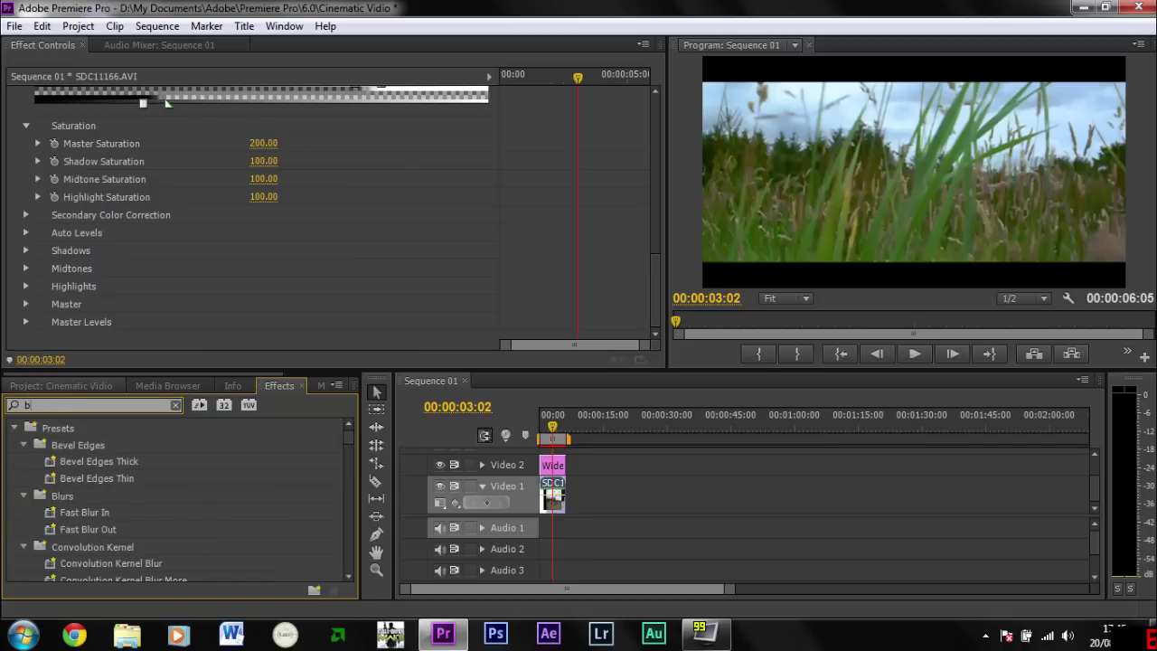
pyautogui.write('co')
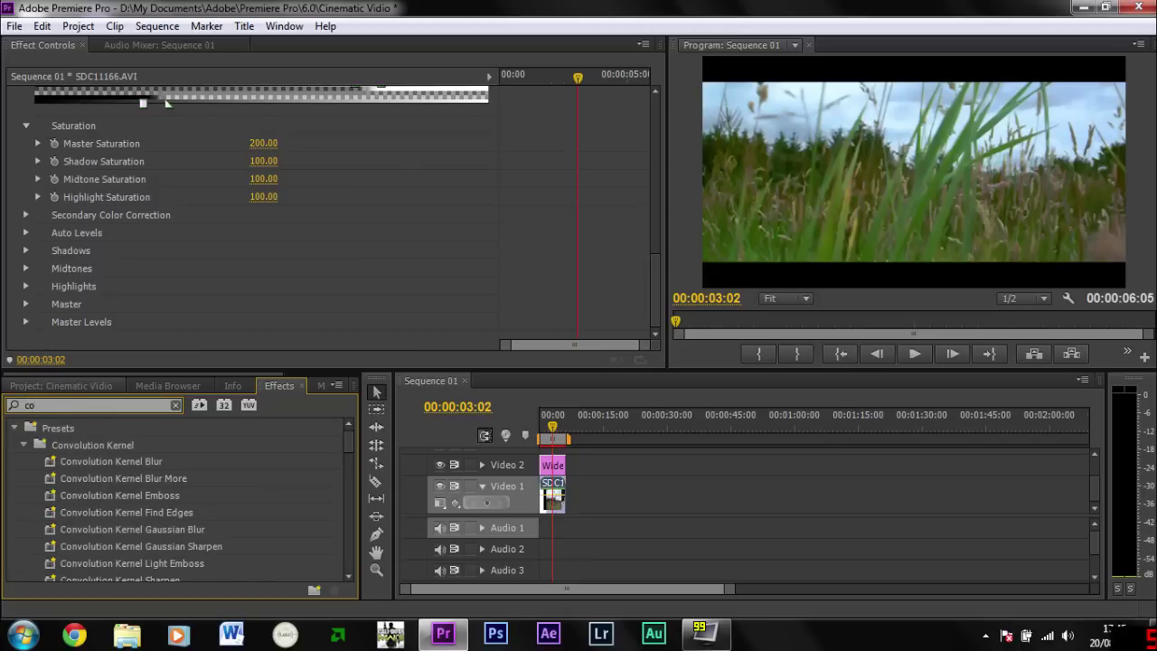
pyautogui.write('ntr')
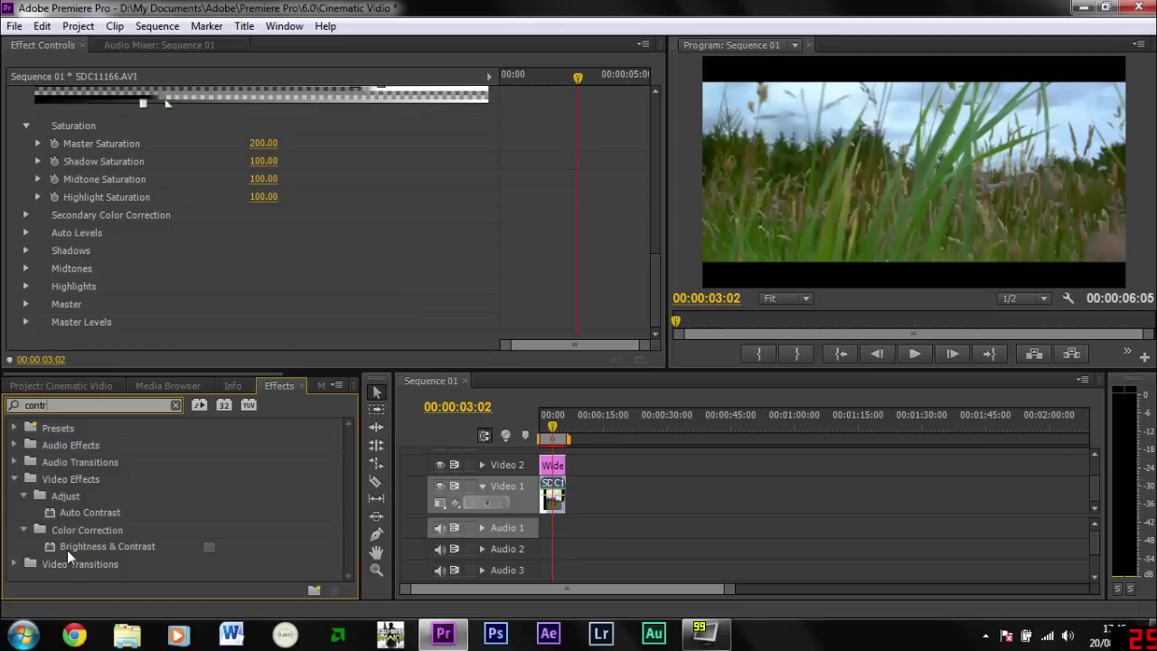
pyautogui.moveTo(67, 550); pyautogui.dragTo(553, 496)
# - Set Contrast to 20 and preview the sequence from the start
pyautogui.scroll(-3, 411, 225)
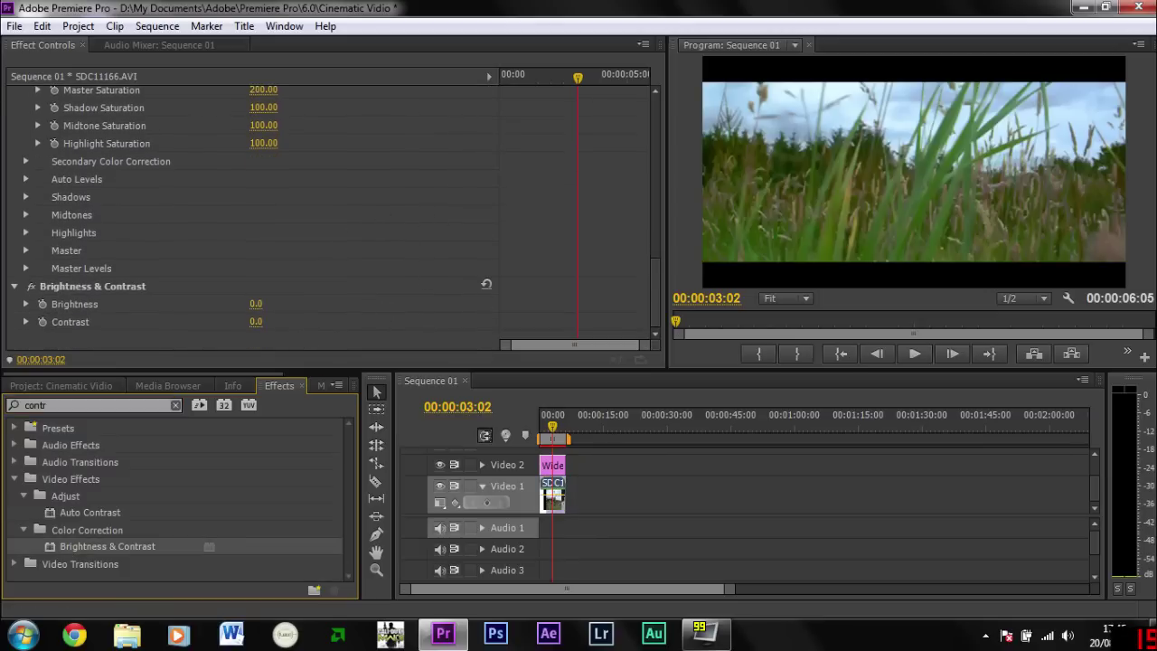
pyautogui.moveTo(256, 321)
pyautogui.mouseDown()
pyautogui.moveTo(328, 321)
pyautogui.moveTo(267, 321)
pyautogui.mouseUp()
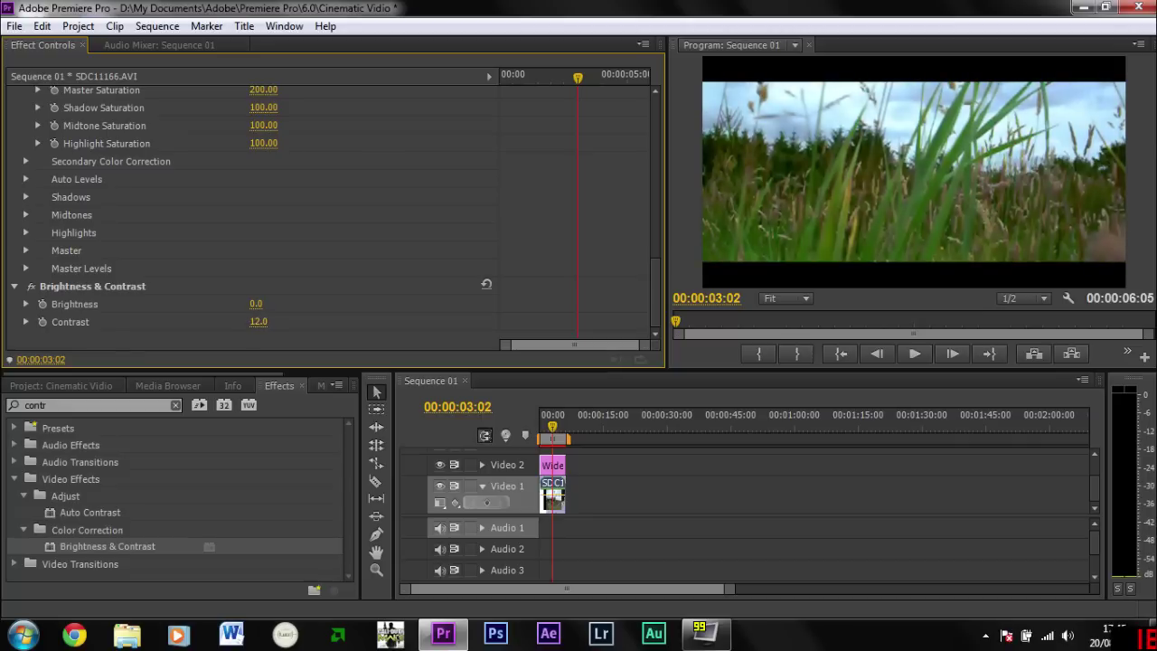
pyautogui.click(259, 321)
pyautogui.write('2')
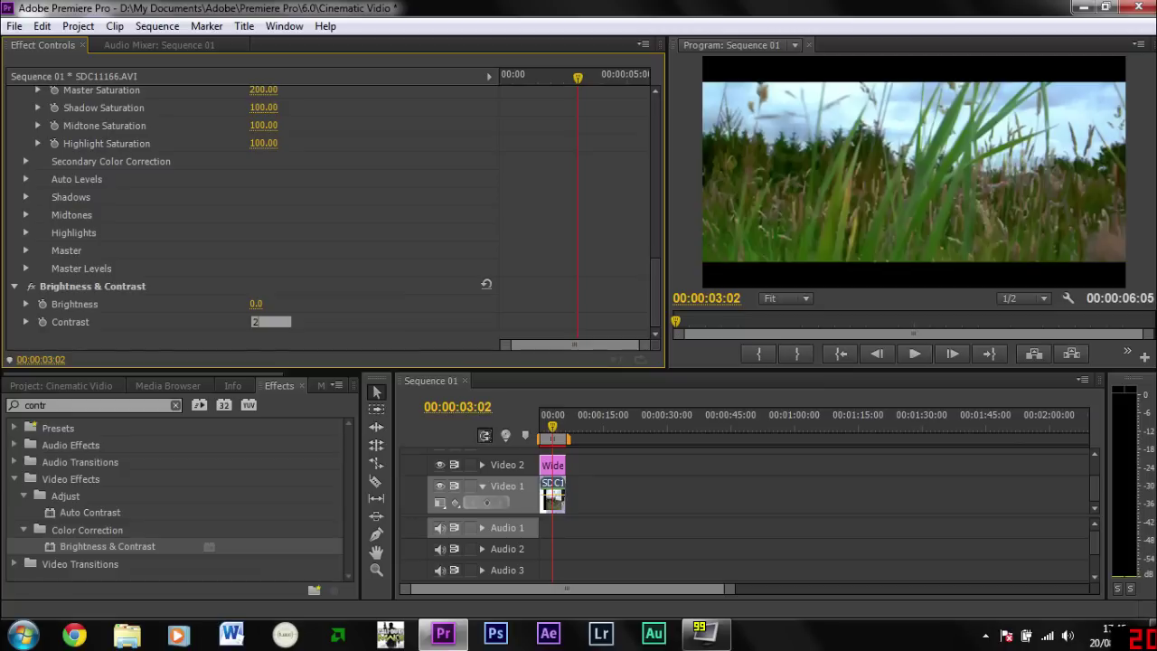
pyautogui.write('0')
pyautogui.press('Return')
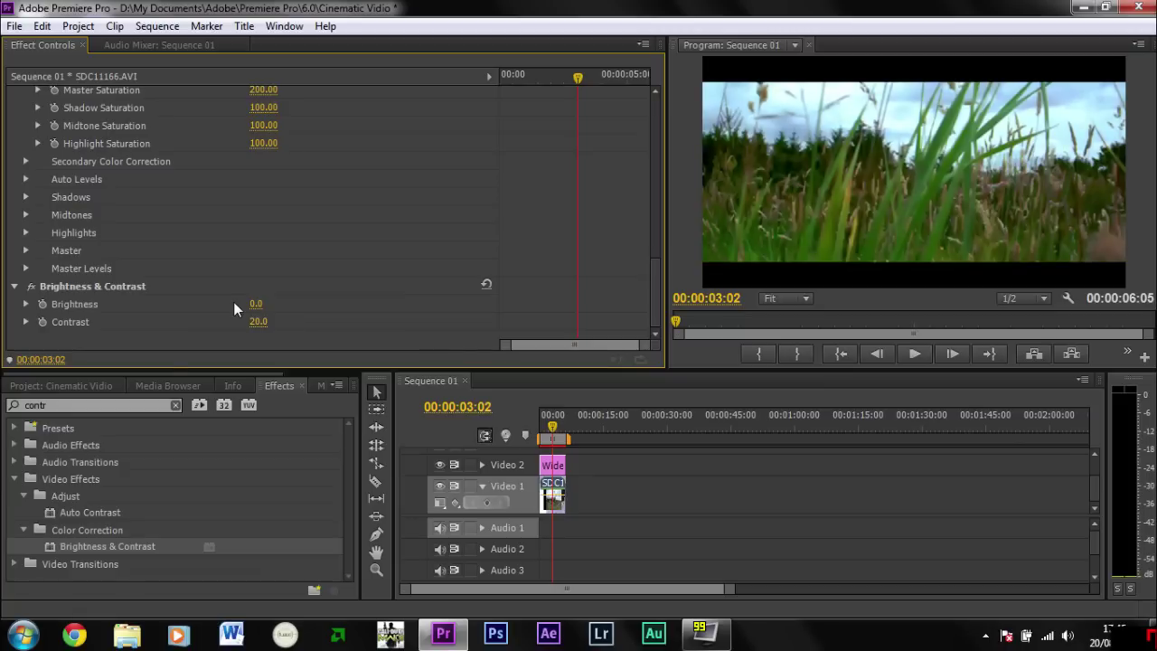
pyautogui.click(543, 428)
pyautogui.press('space')
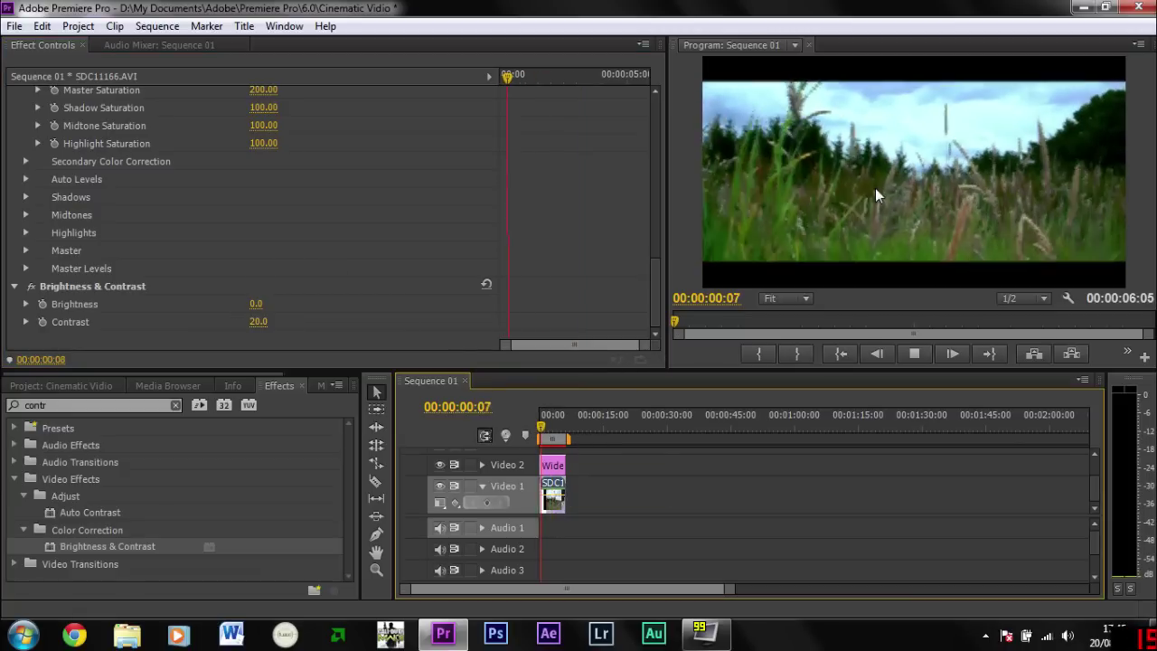
pyautogui.press('space')
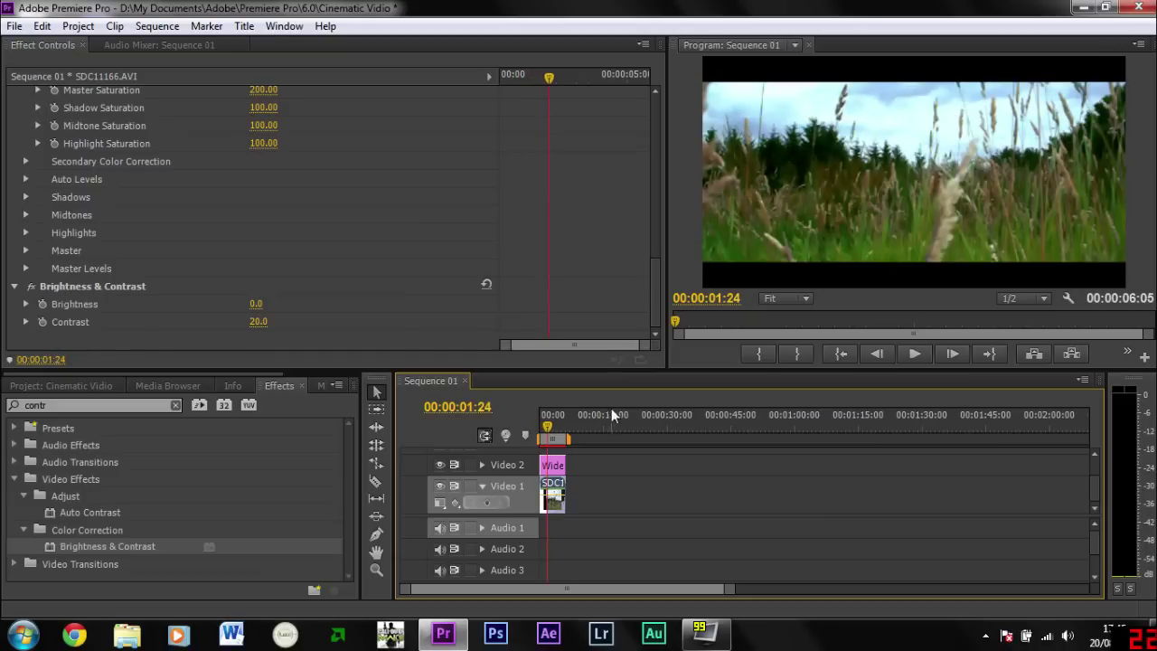
pyautogui.click(541, 427)
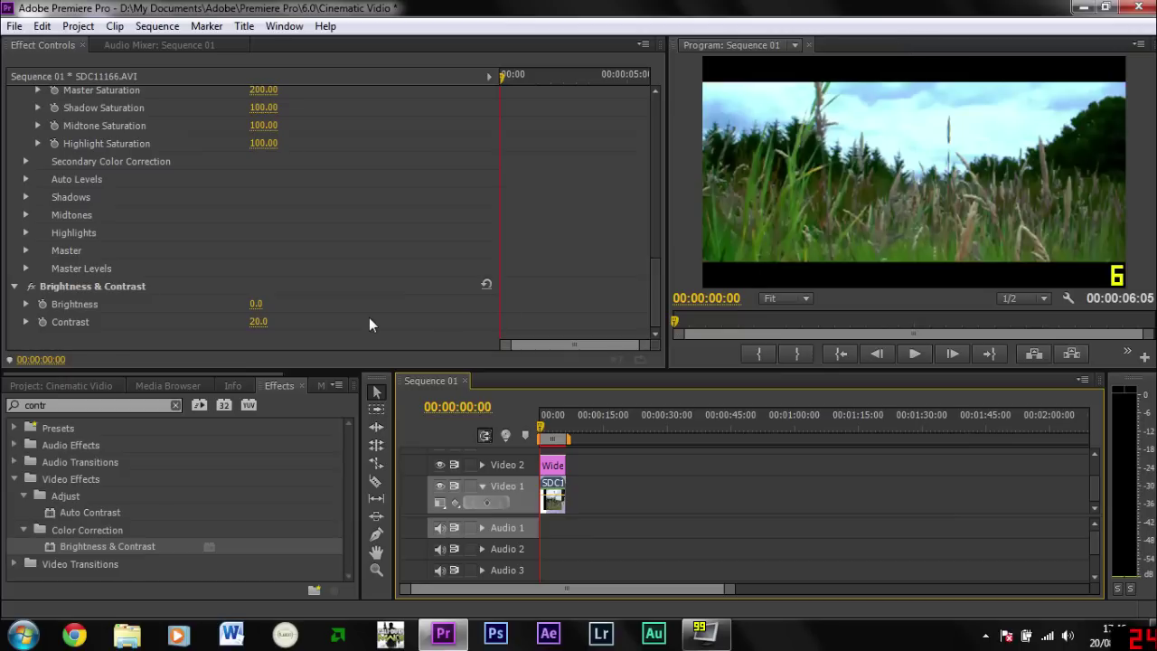
pyautogui.press('space')
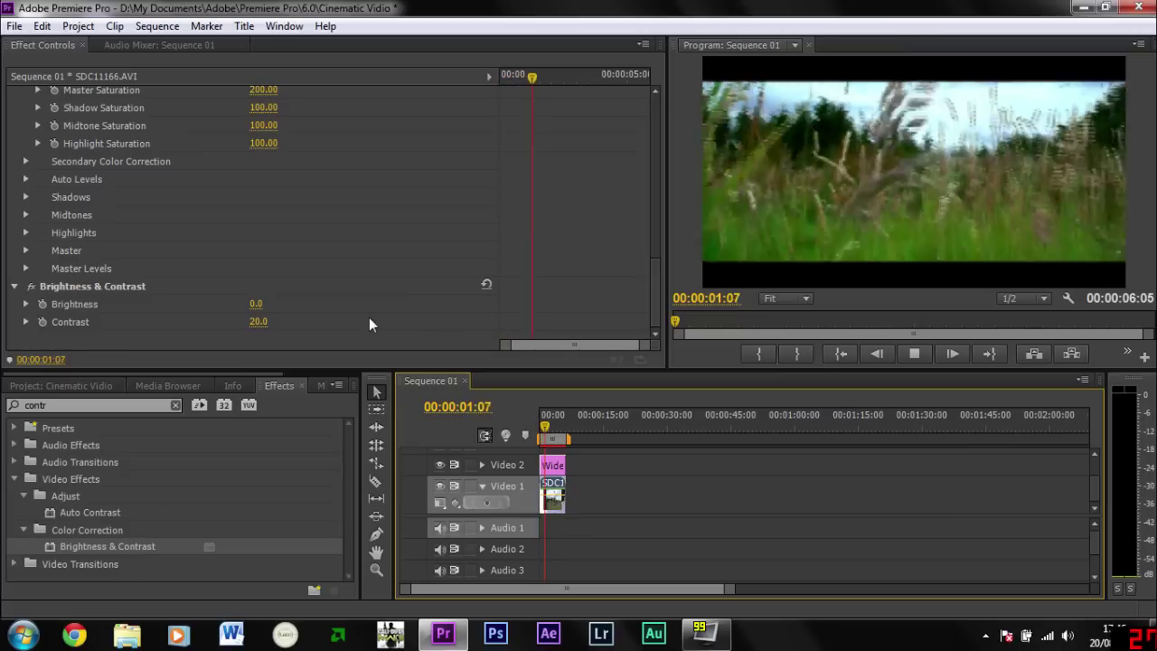
pyautogui.press('space')
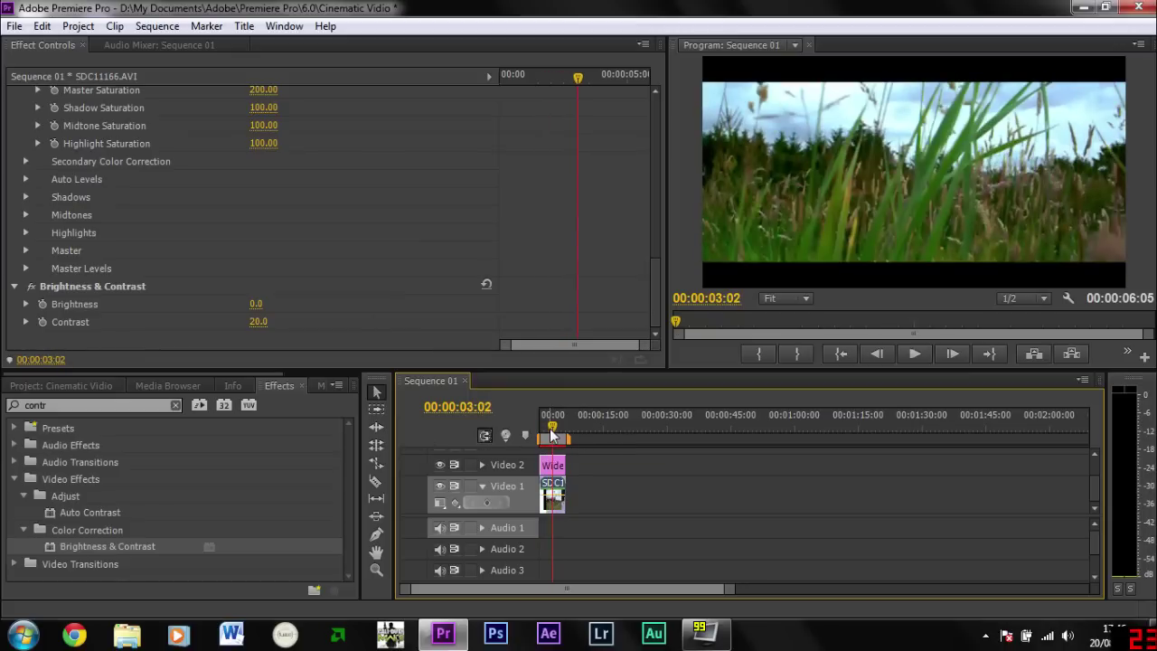
pyautogui.moveTo(552, 423); pyautogui.dragTo(527, 427)
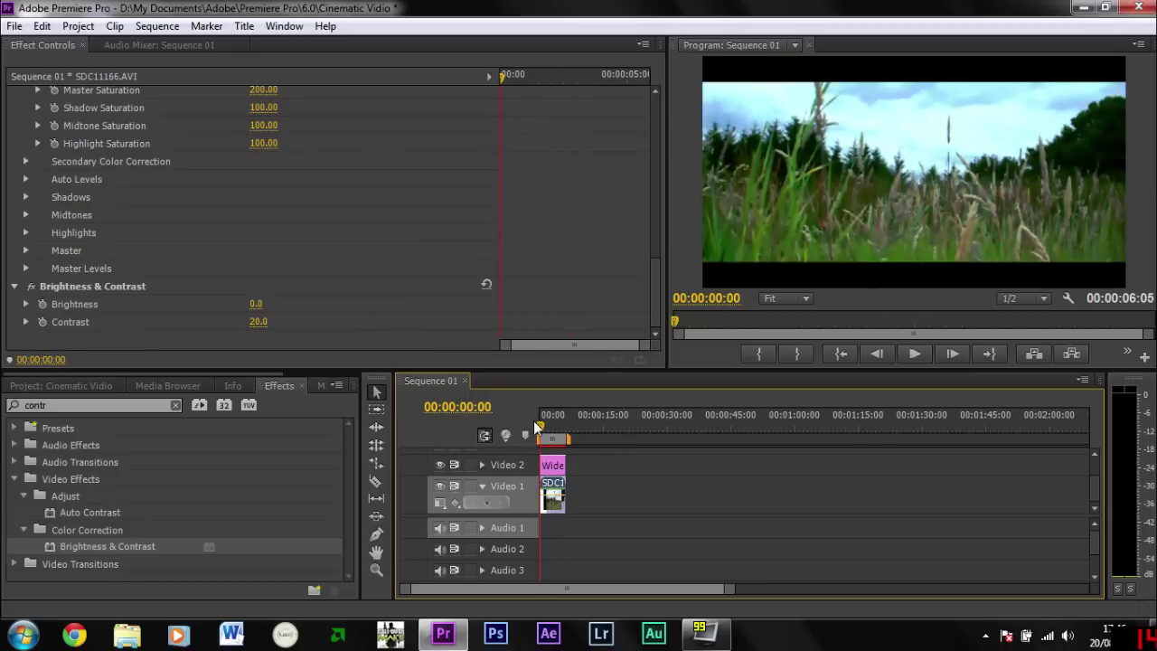
pyautogui.press('space')
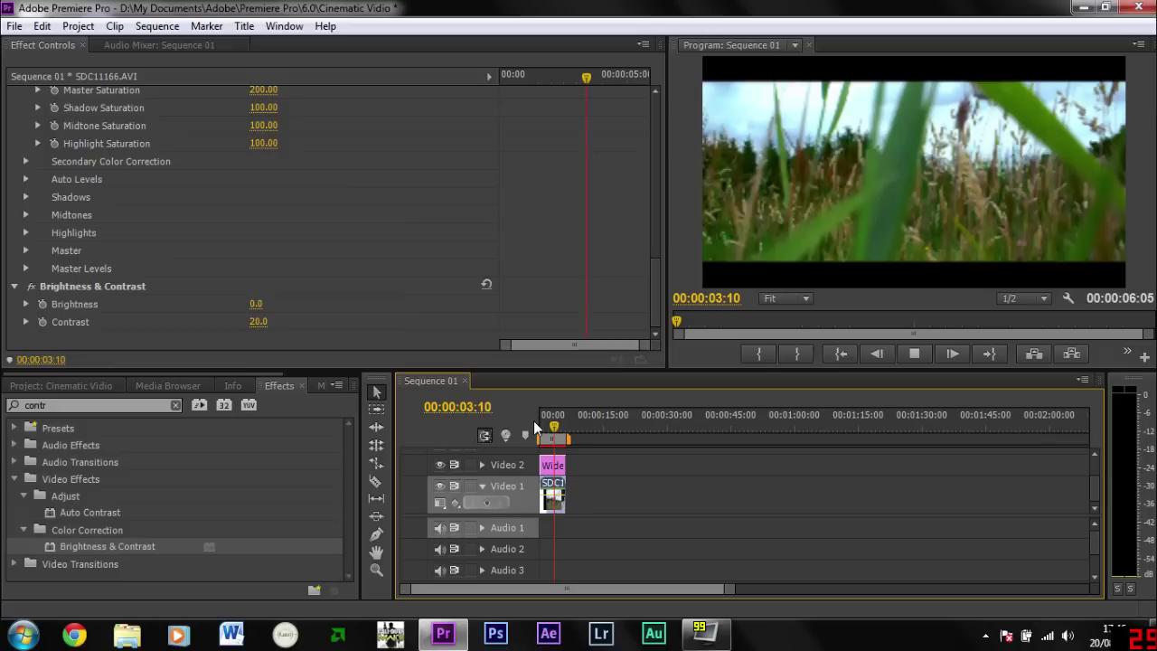
pyautogui.press('space')
pyautogui.moveTo(554, 427); pyautogui.dragTo(520, 421)
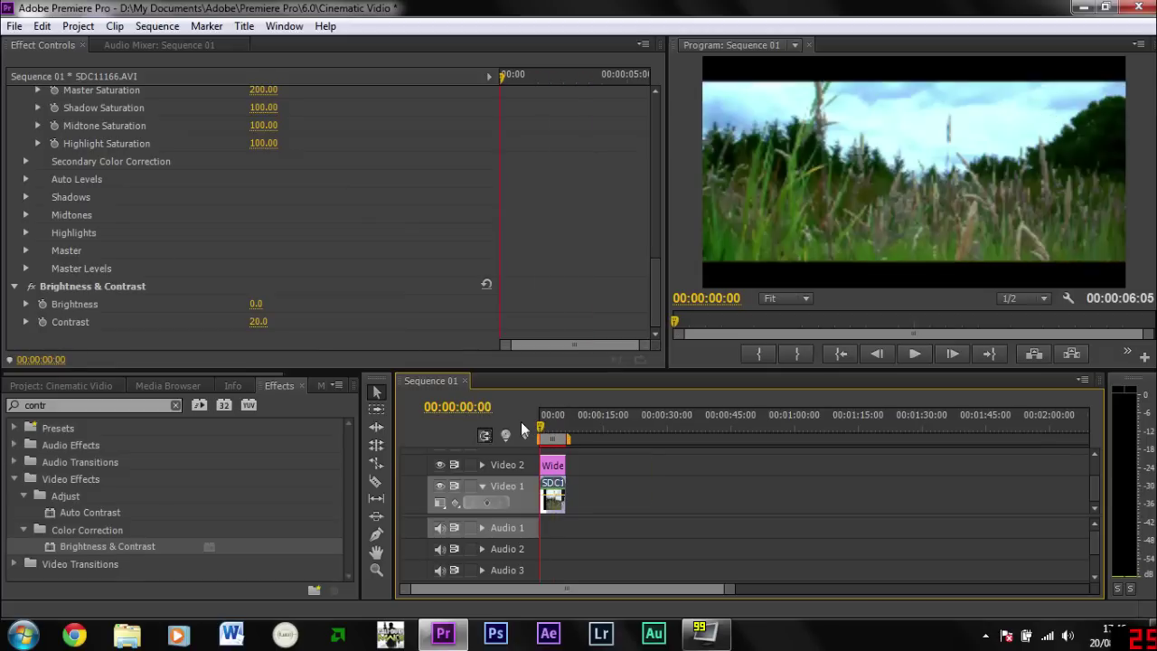
pyautogui.rightClick(553, 501)
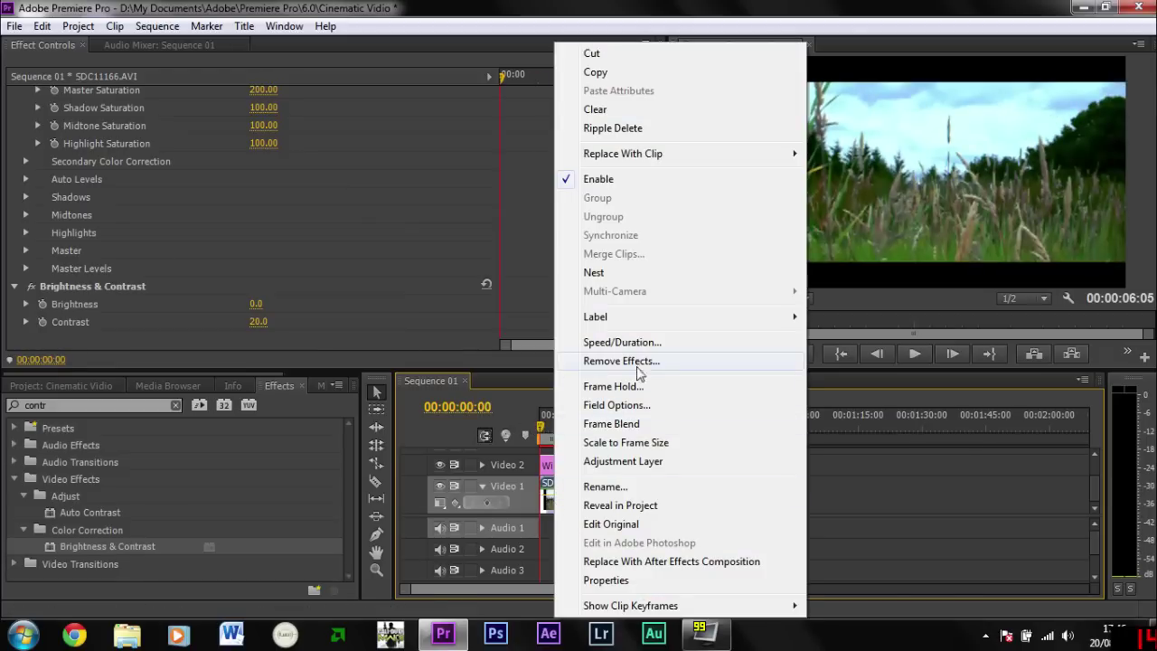
# - Slow the grass clip to 75% speed, stretching it to 00:00:08:07, and play it back
pyautogui.click(633, 342)
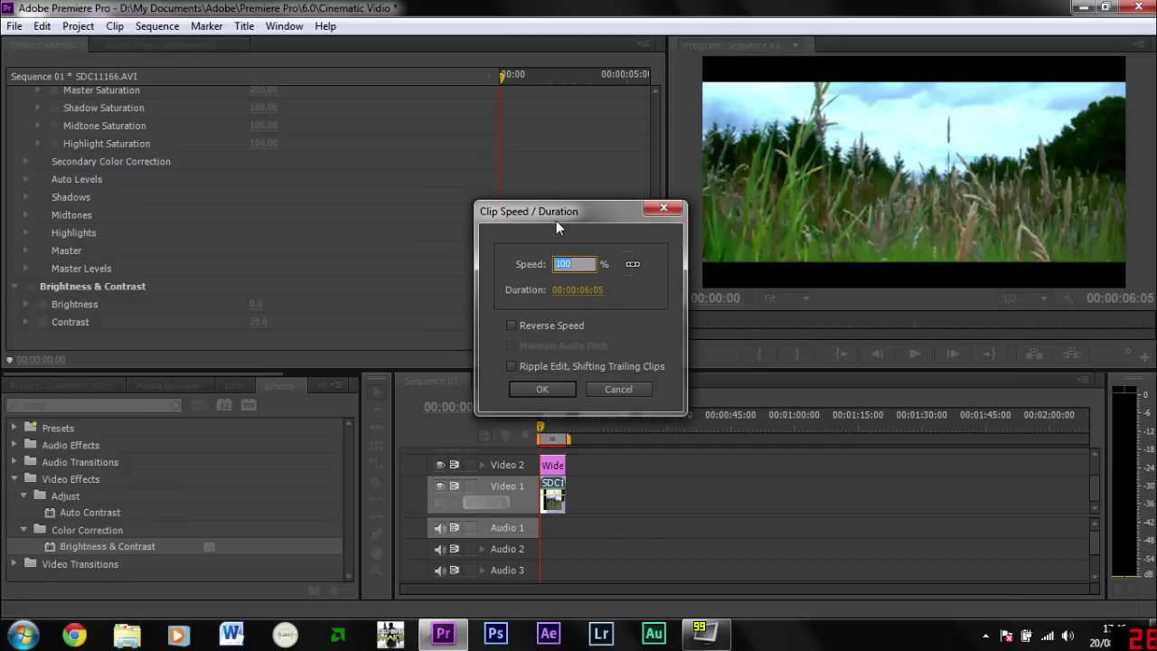
pyautogui.press('BackSpace')
pyautogui.write('75')
pyautogui.press('Return')
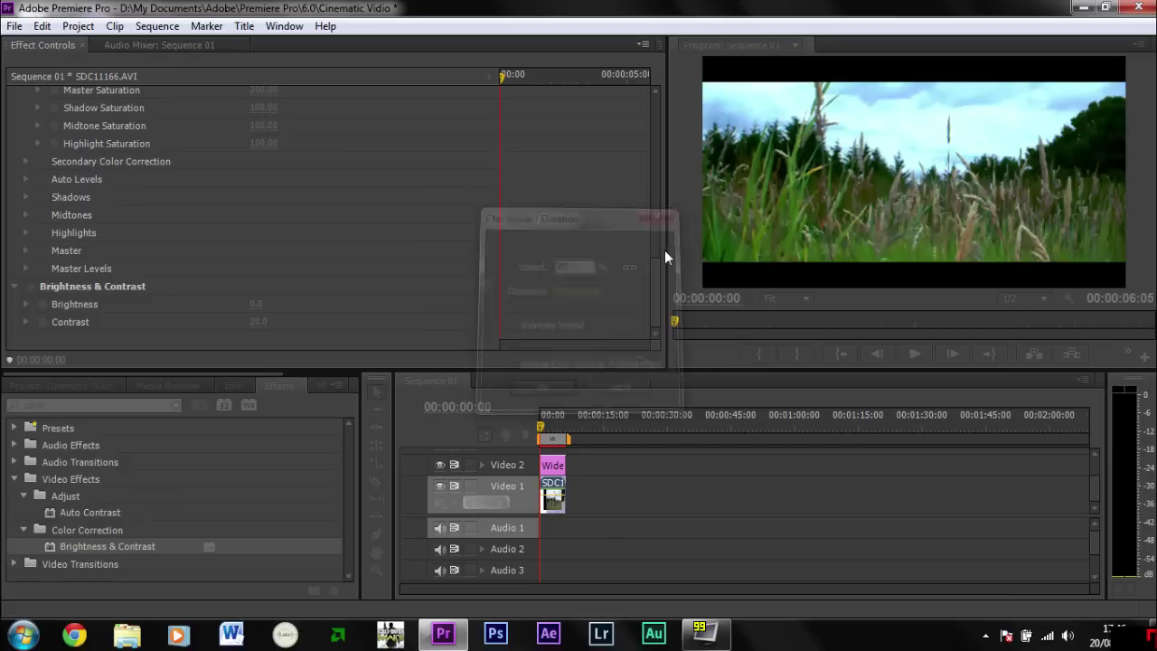
pyautogui.press('space')
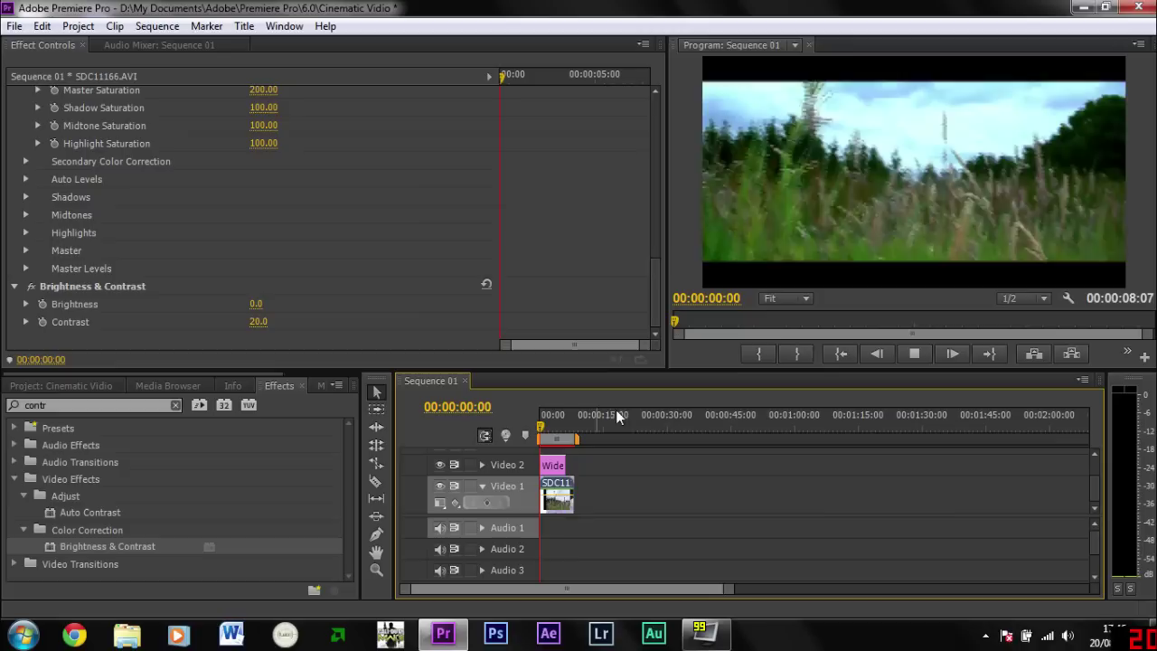
# - Preview the slowed sequence from the start at Full playback resolution
pyautogui.click(542, 425)
pyautogui.click(1042, 298)
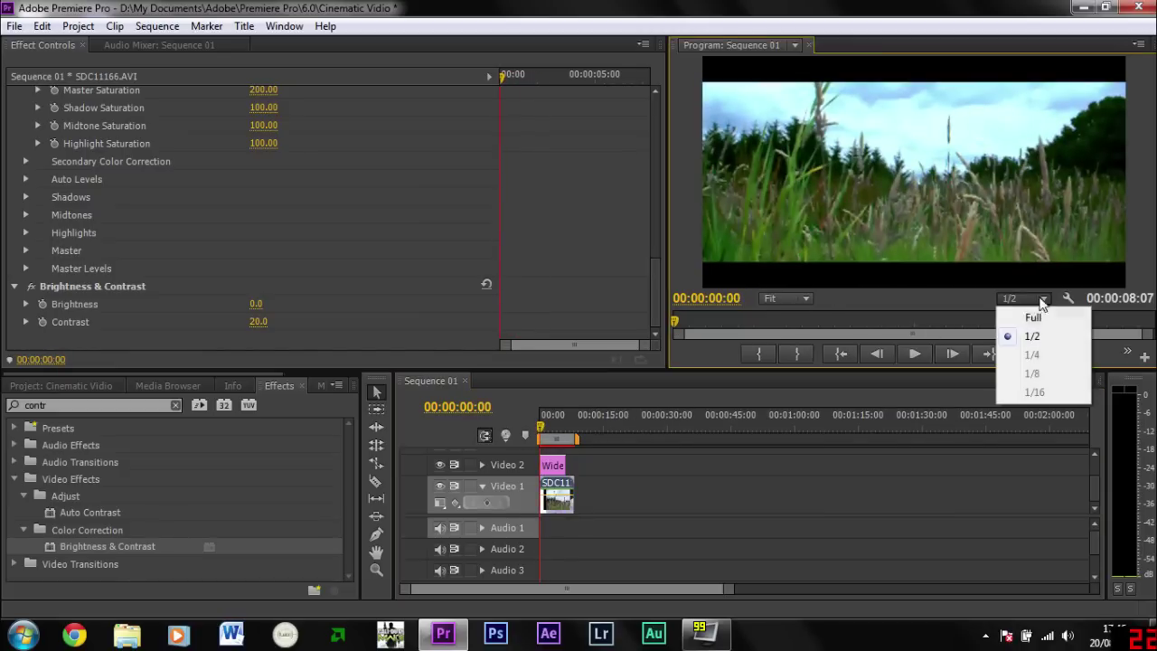
pyautogui.click(1032, 317)
pyautogui.click(543, 426)
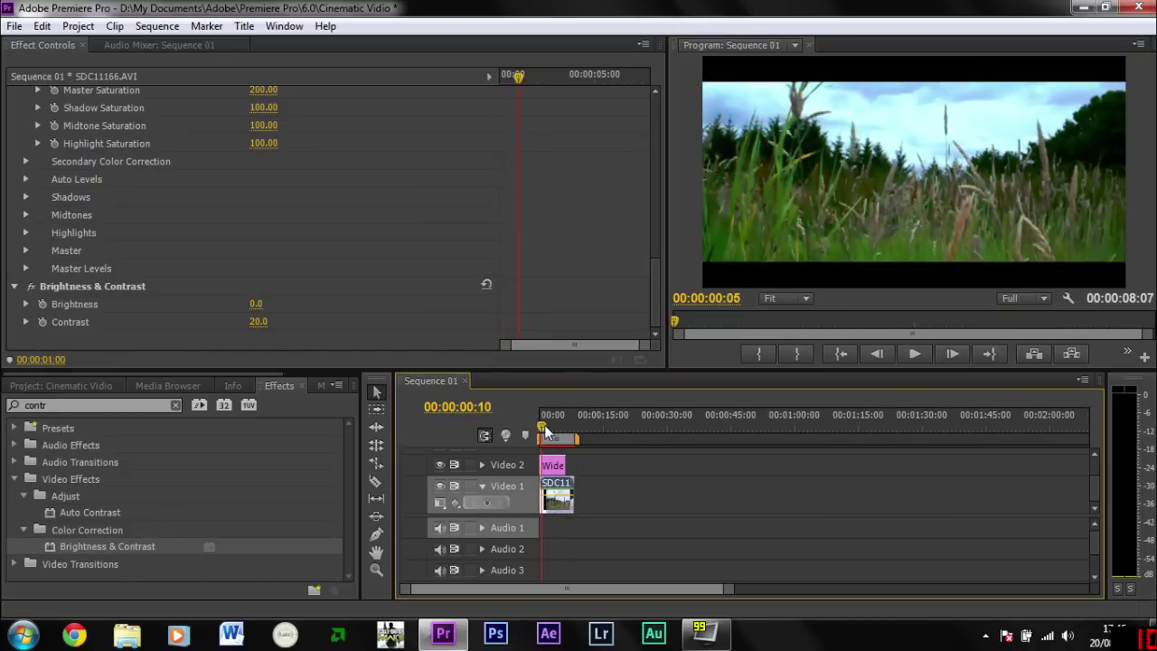
pyautogui.moveTo(544, 431); pyautogui.dragTo(522, 430)
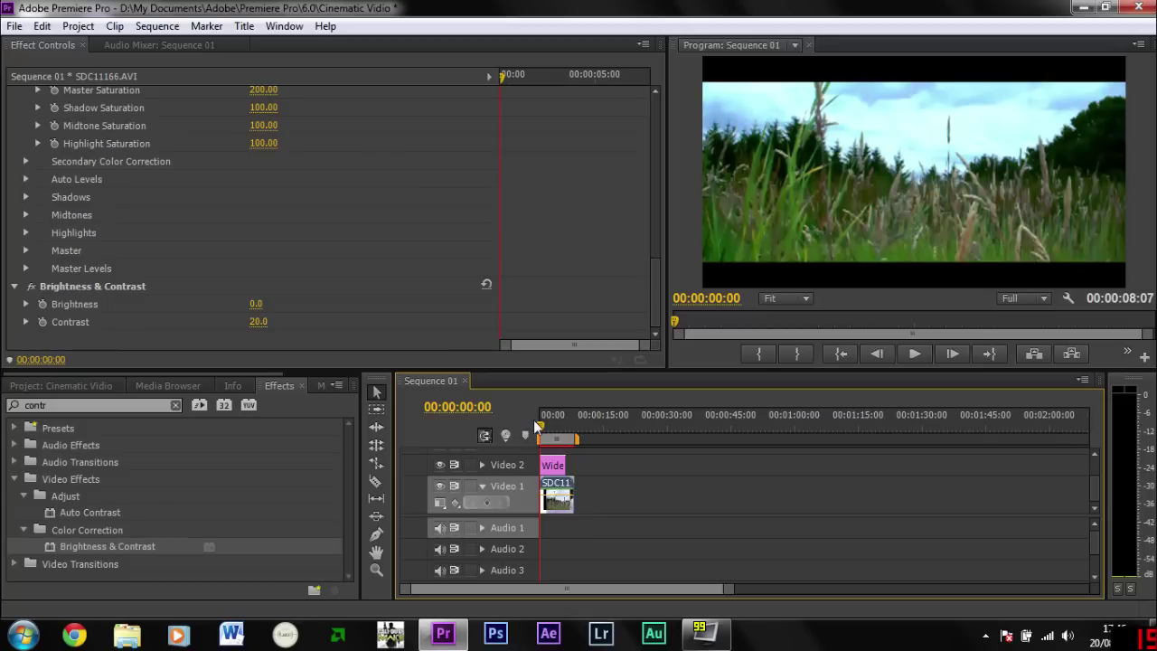
pyautogui.press('space')
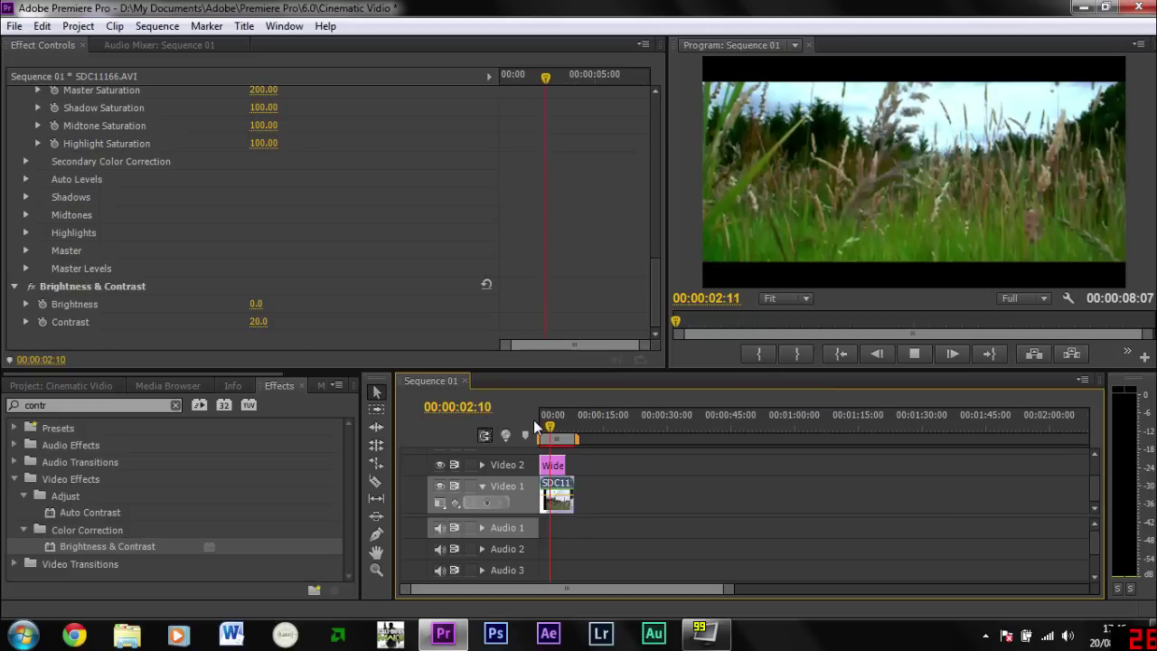
pyautogui.press('space')
# - Set playback resolution back to 1/2 and replay the sequence from the start
pyautogui.click(1041, 298)
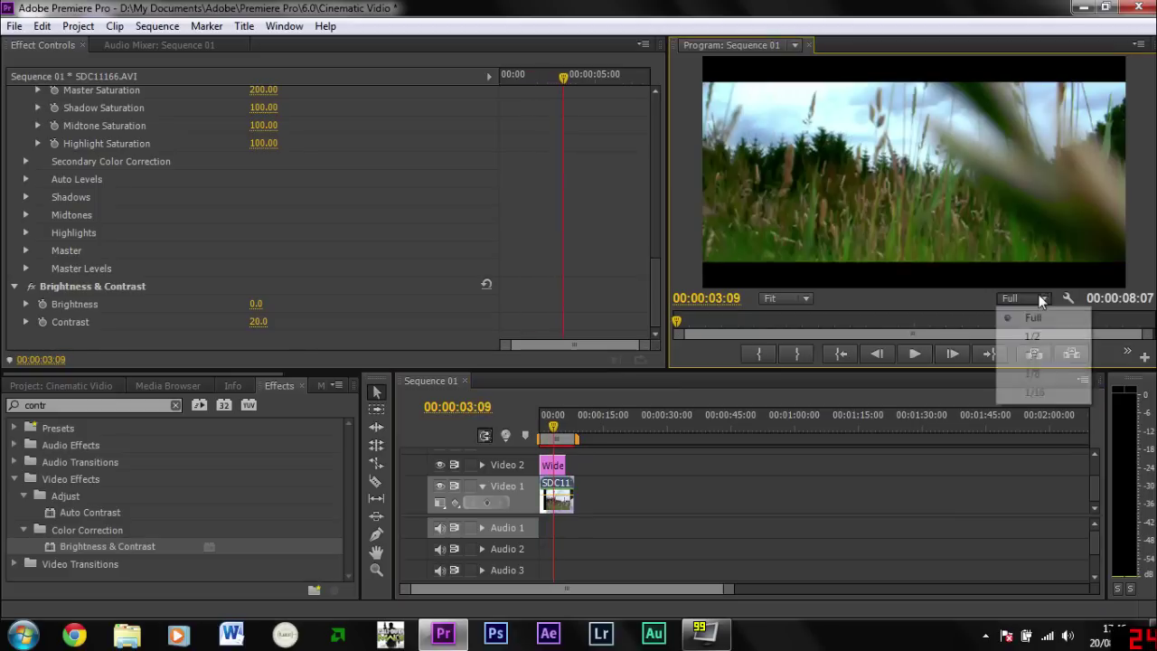
pyautogui.click(1027, 320)
pyautogui.click(1025, 301)
pyautogui.click(1034, 336)
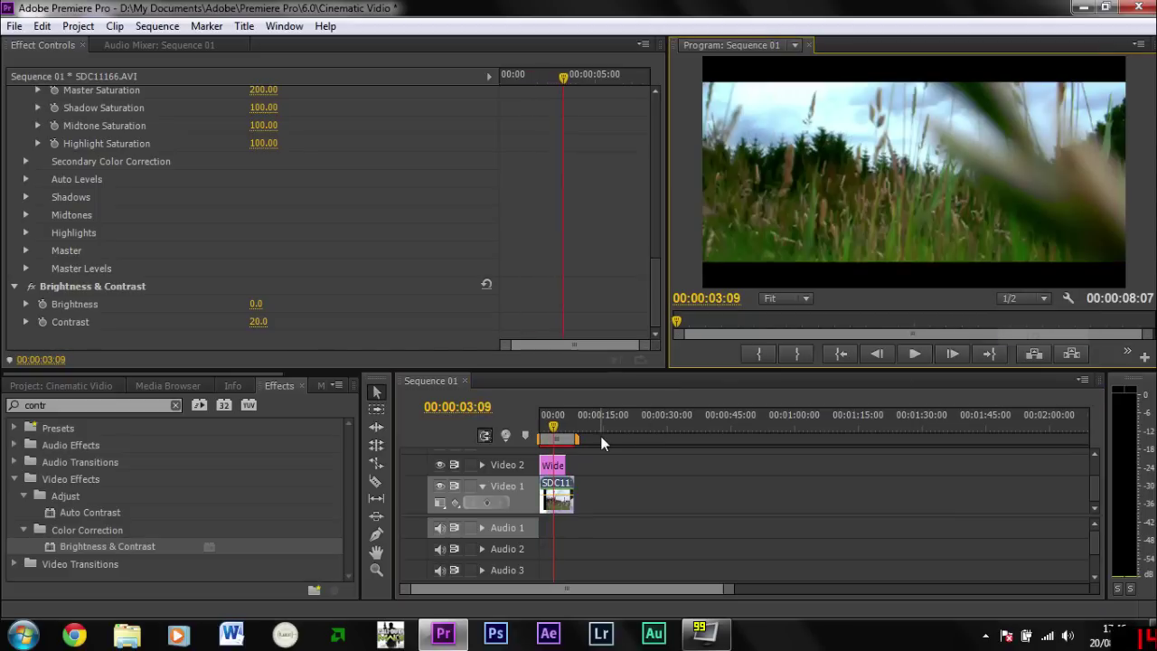
pyautogui.click(538, 434)
pyautogui.press('space')
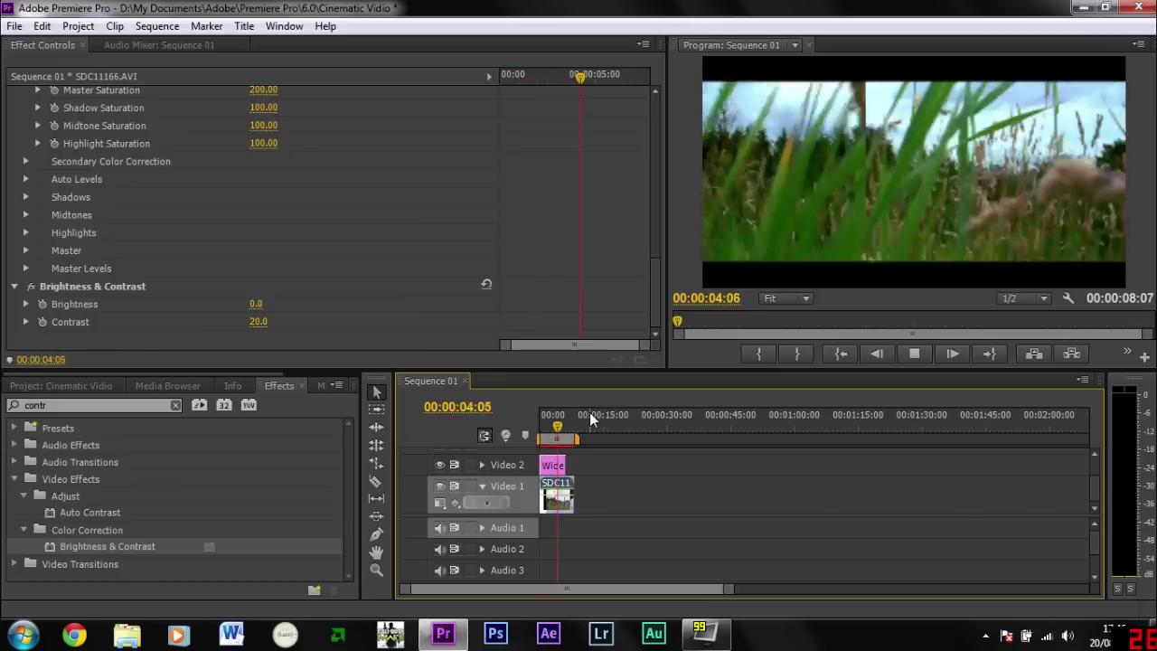
pyautogui.press('space')
pyautogui.moveTo(558, 434); pyautogui.dragTo(541, 434)
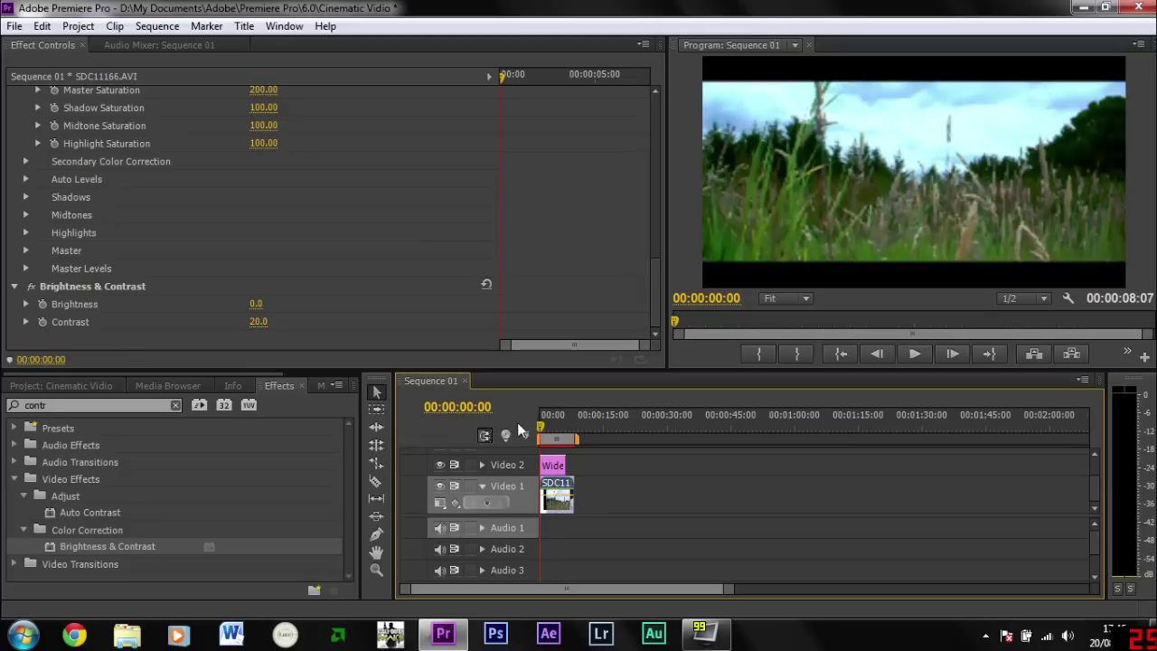
# - Change the grass clip's speed to 60%, lengthening the sequence to 00:00:10:08
pyautogui.rightClick(560, 508)
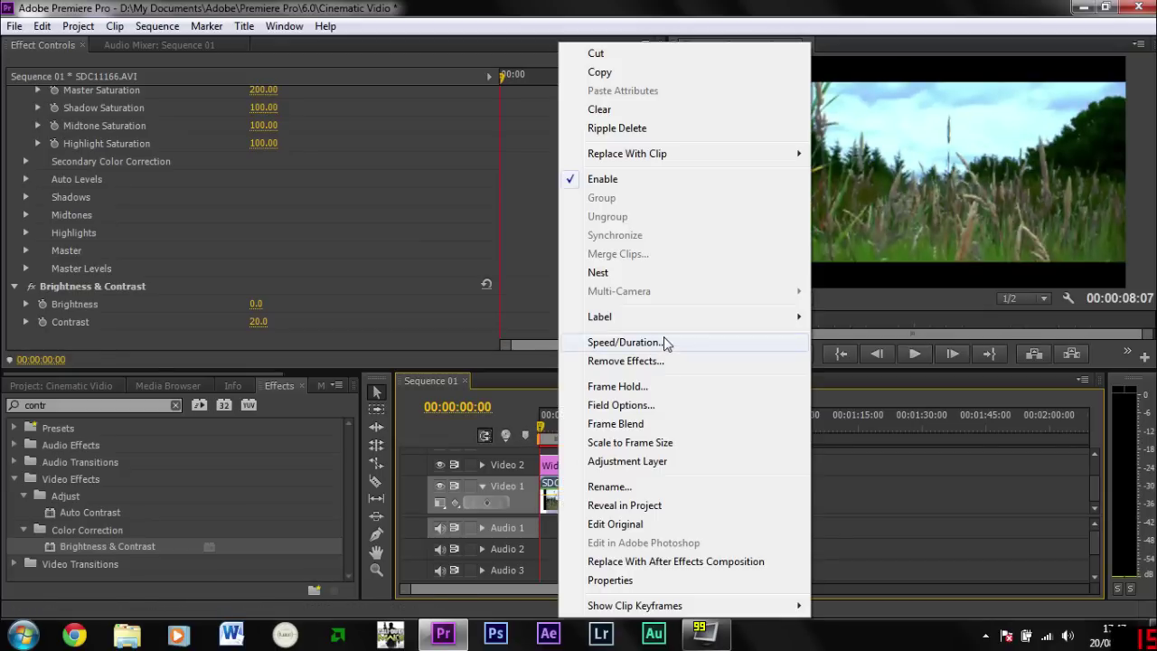
pyautogui.click(663, 341)
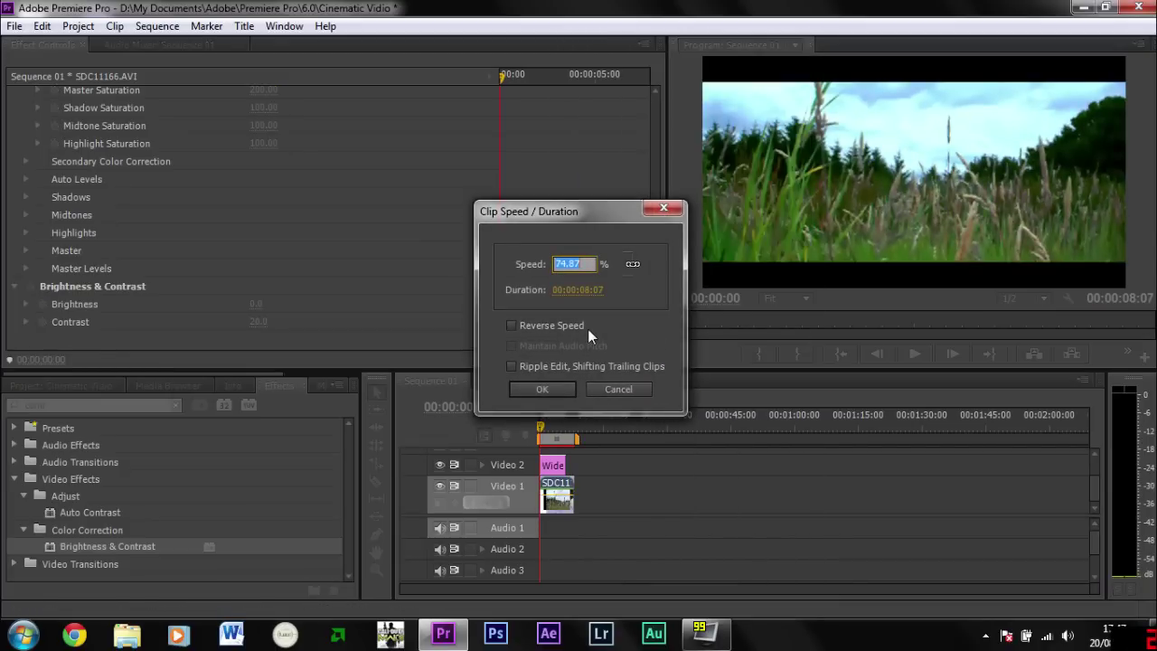
pyautogui.write('60')
pyautogui.press('Return')
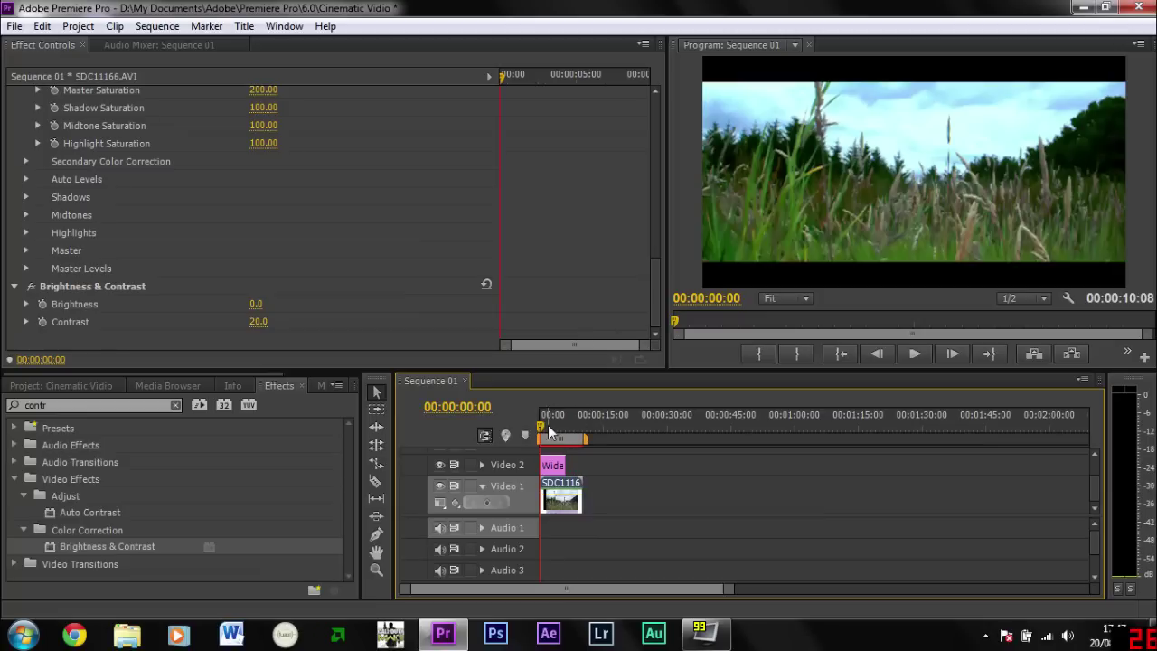
# - Extend the Widescreen overlay on Video 2 to cover the whole clip and preview
pyautogui.click(551, 466)
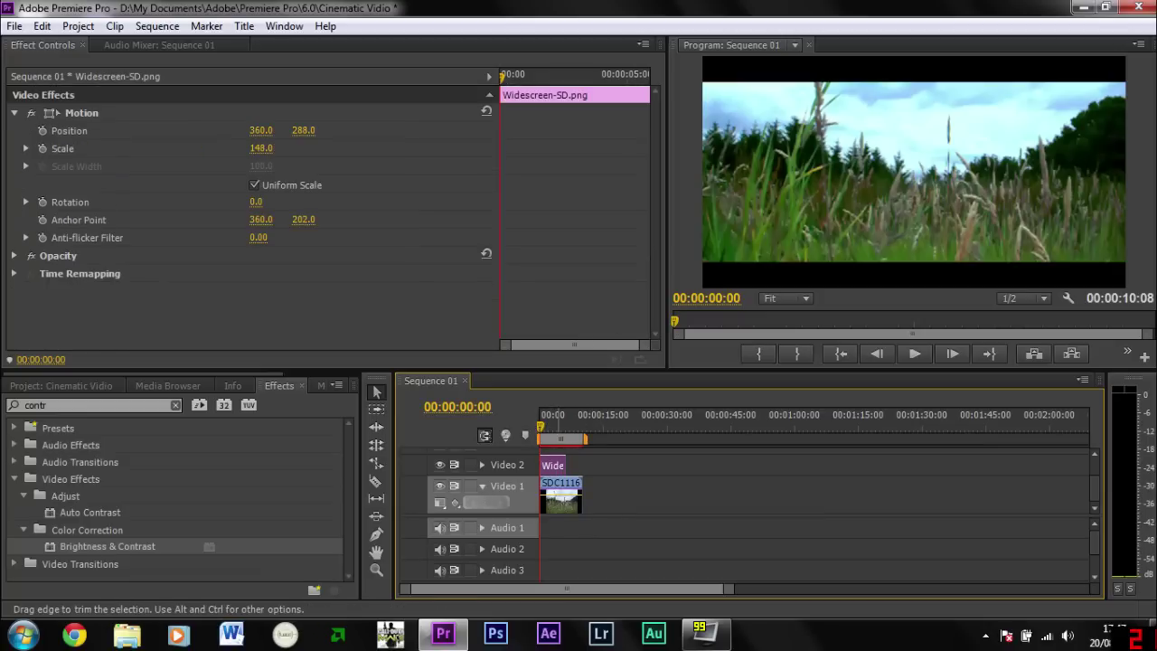
pyautogui.moveTo(565, 464); pyautogui.dragTo(532, 437)
pyautogui.press('space')
pyautogui.press('space')
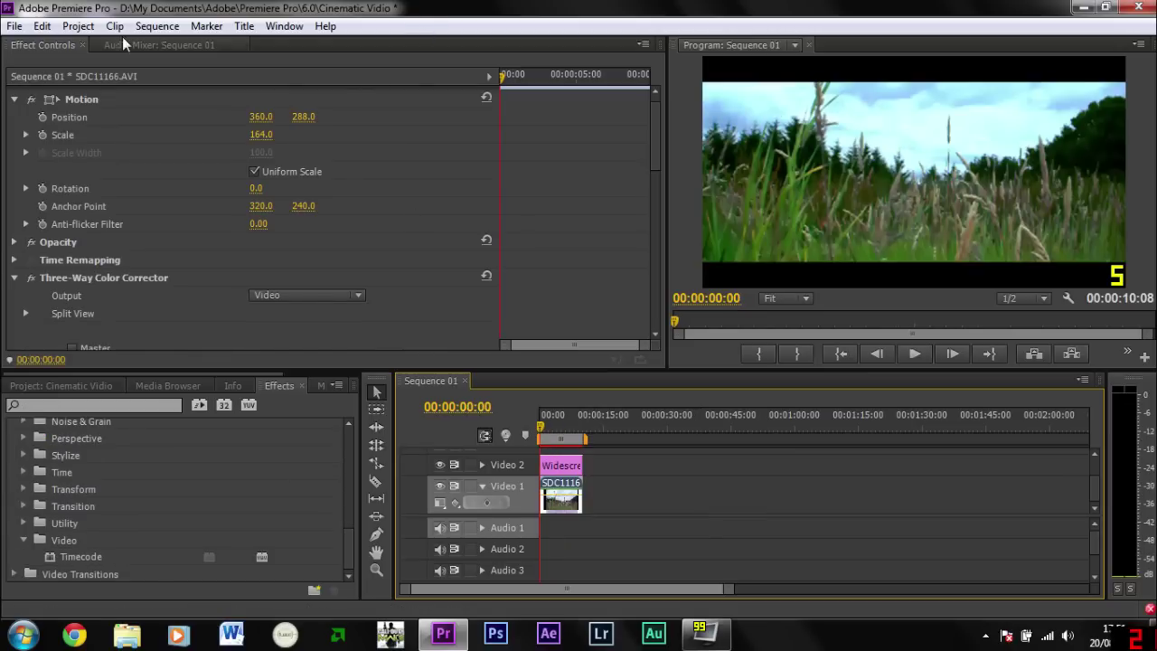
# - Open the Export Settings dialog via File > Export > Media
pyautogui.click(15, 26)
pyautogui.press('Escape')
pyautogui.click(14, 26)
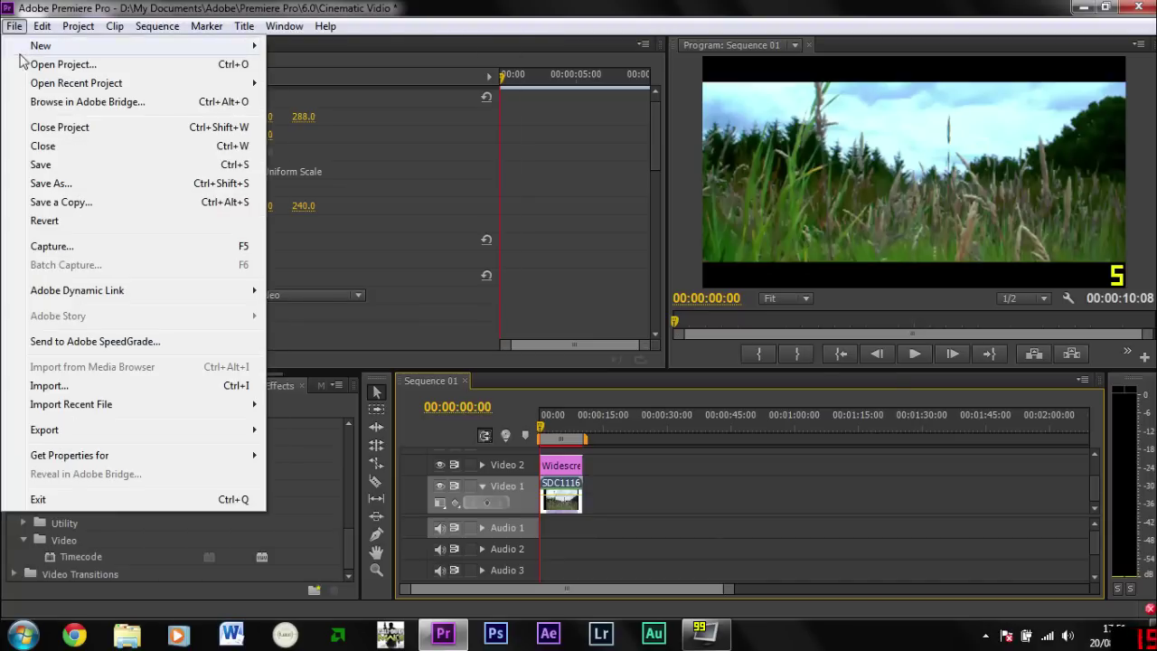
pyautogui.moveTo(231, 439)
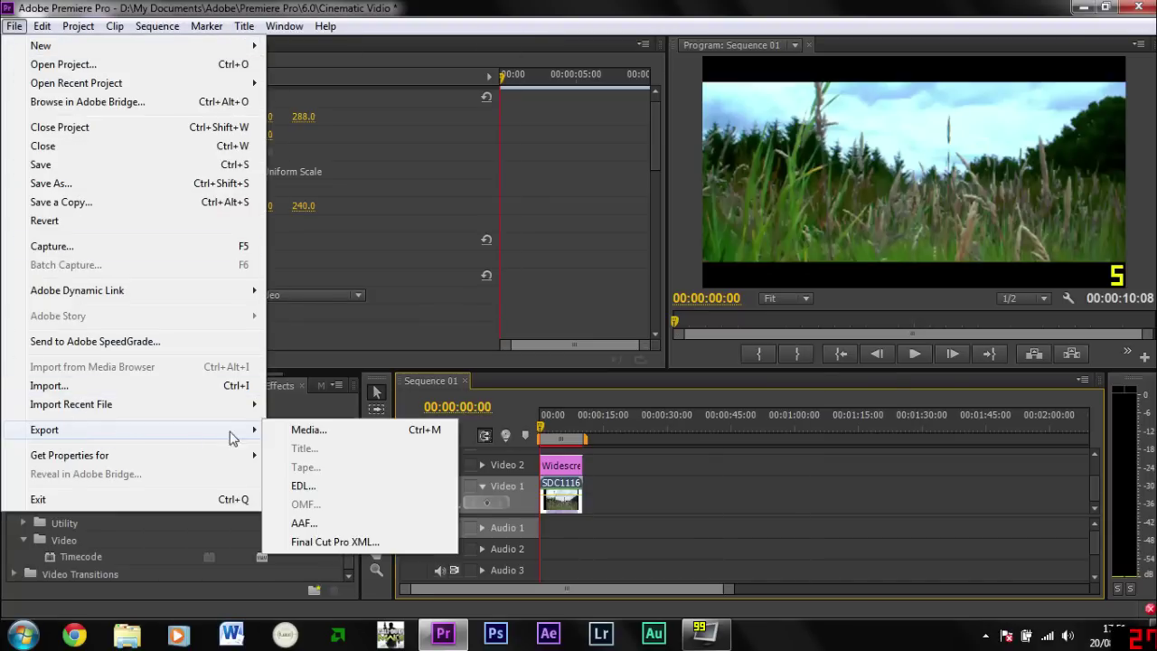
pyautogui.click(308, 430)
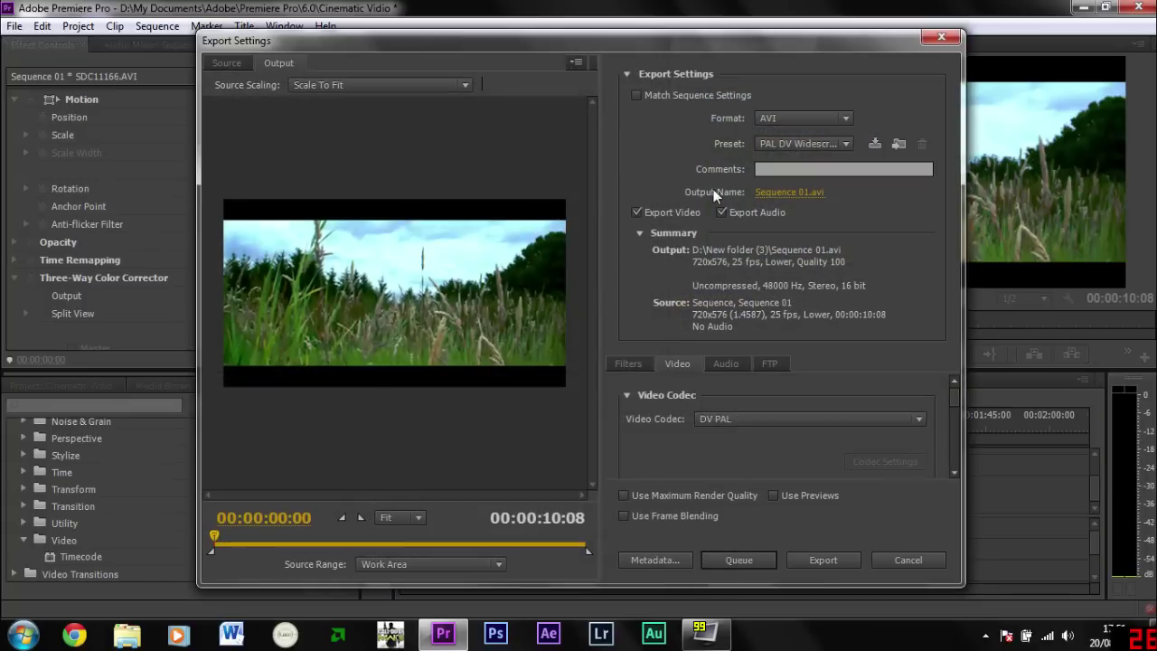
# - Set the export format to H.264, outputting Sequence 01.mp4 at 720x576
pyautogui.click(782, 119)
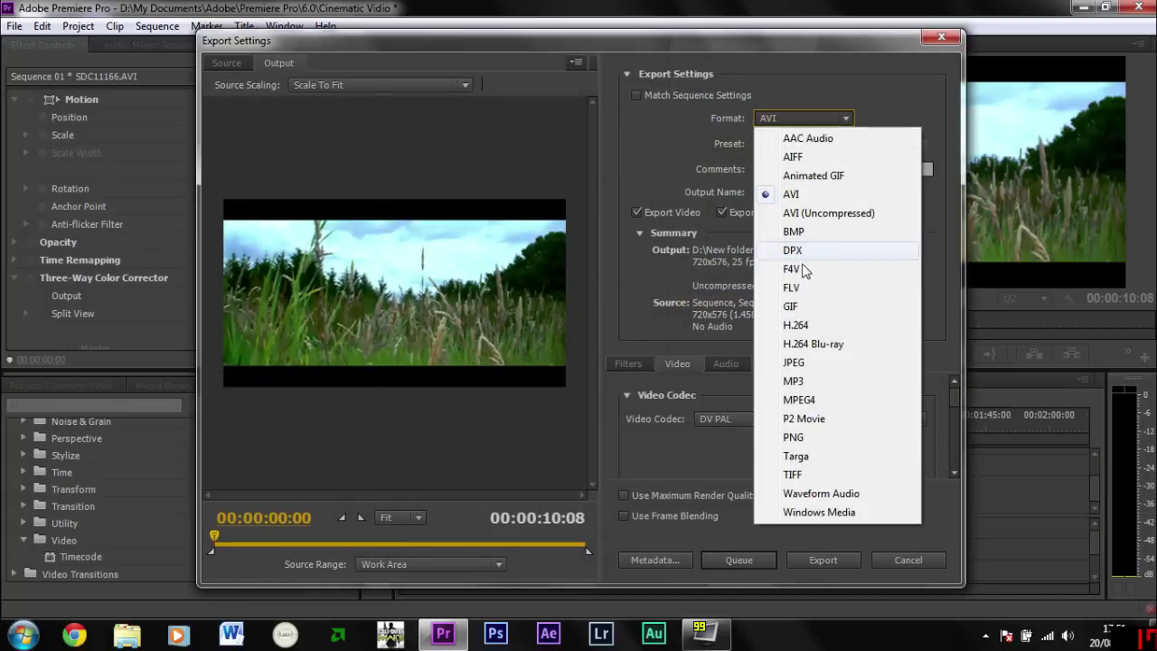
pyautogui.click(799, 324)
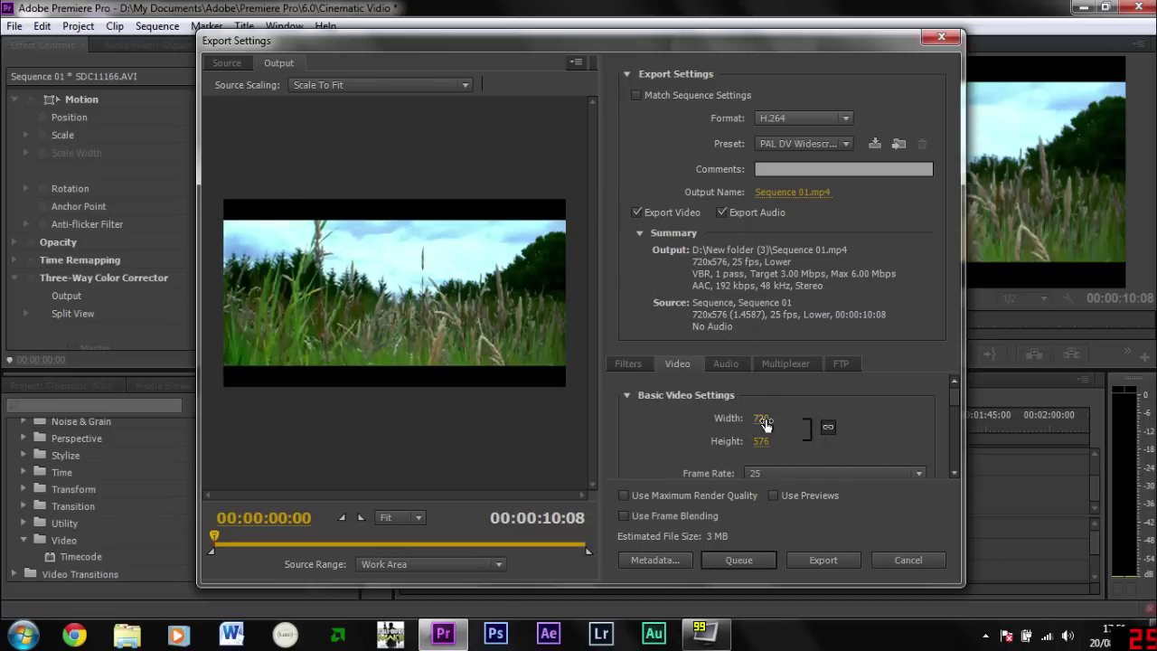
pyautogui.scroll(-3, 787, 438)
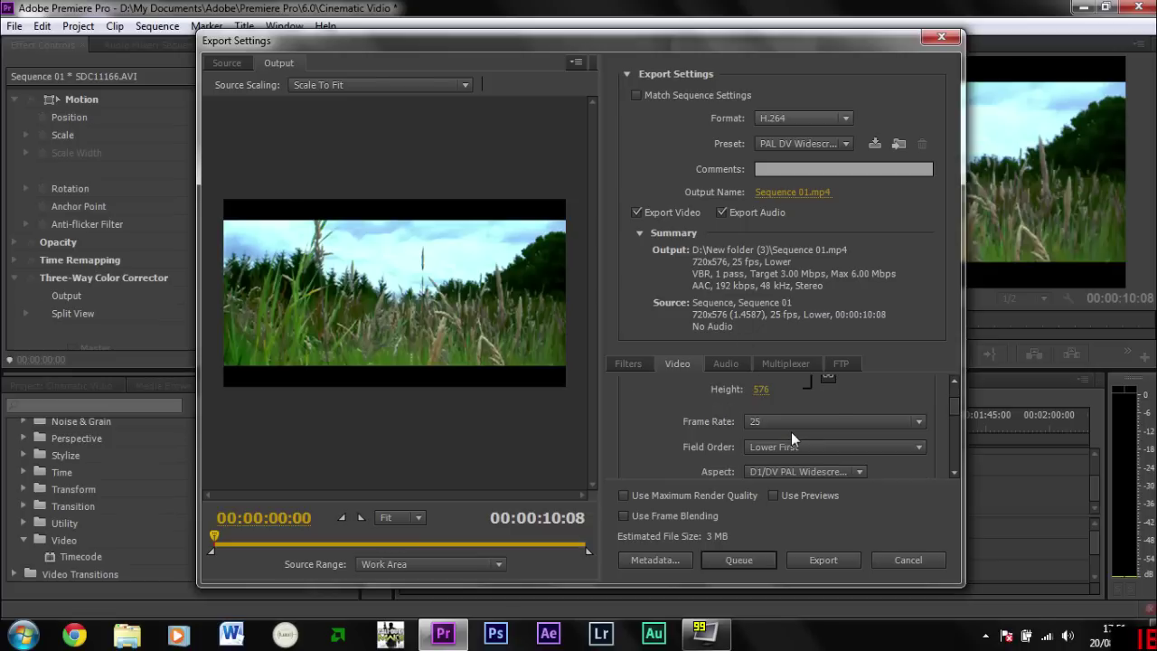
pyautogui.scroll(3, 797, 389)
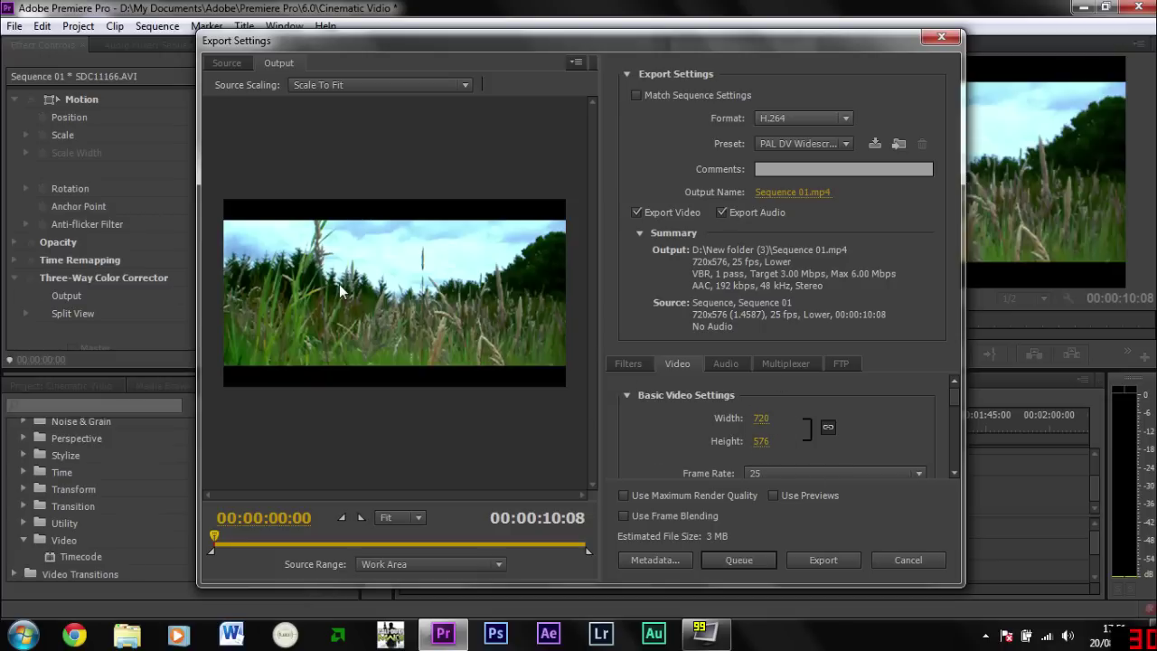
# - Set the video to 30 fps with VBR, 2 pass encoding at a 14 Mbps target bitrate
pyautogui.click(889, 472)
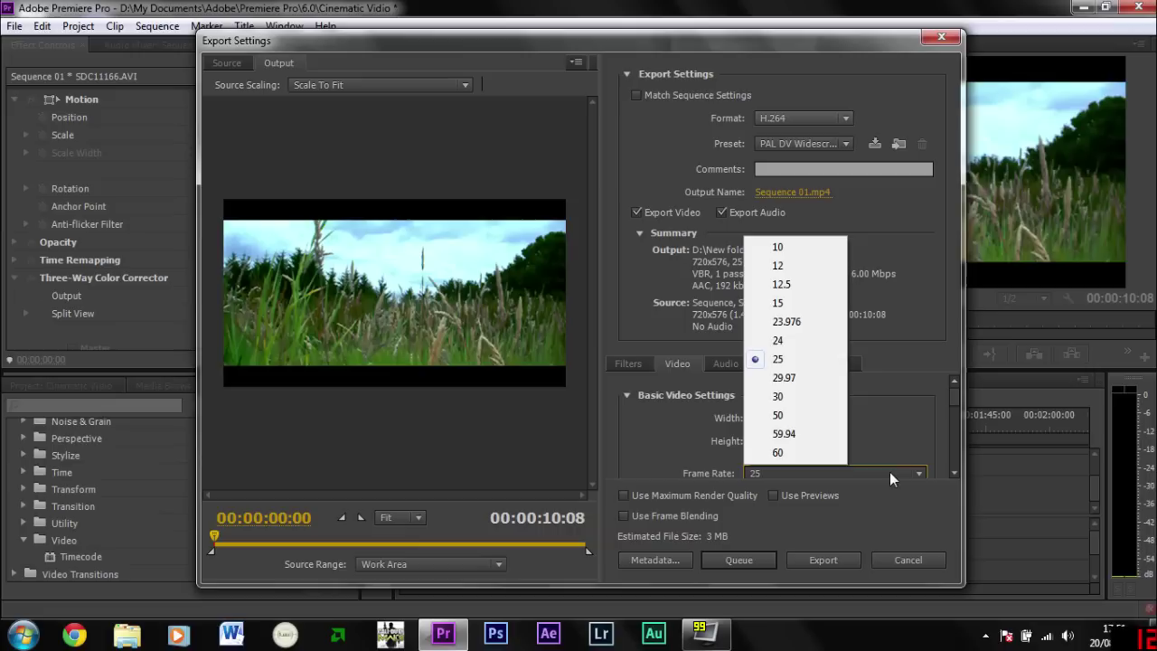
pyautogui.click(817, 397)
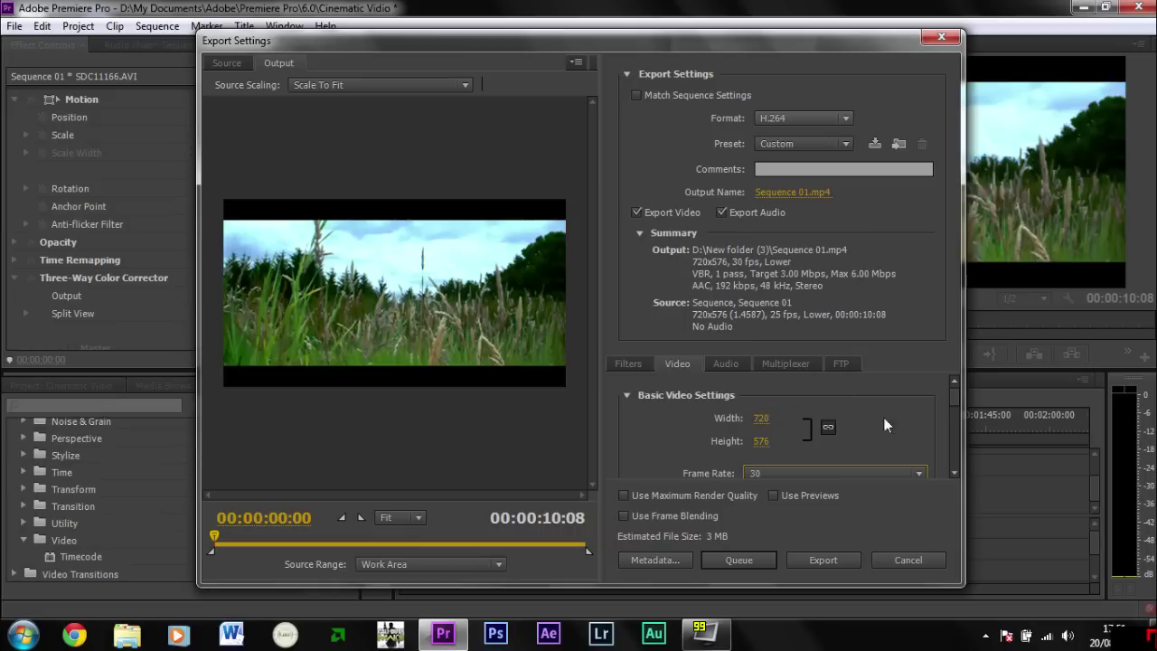
pyautogui.scroll(-3, 958, 401)
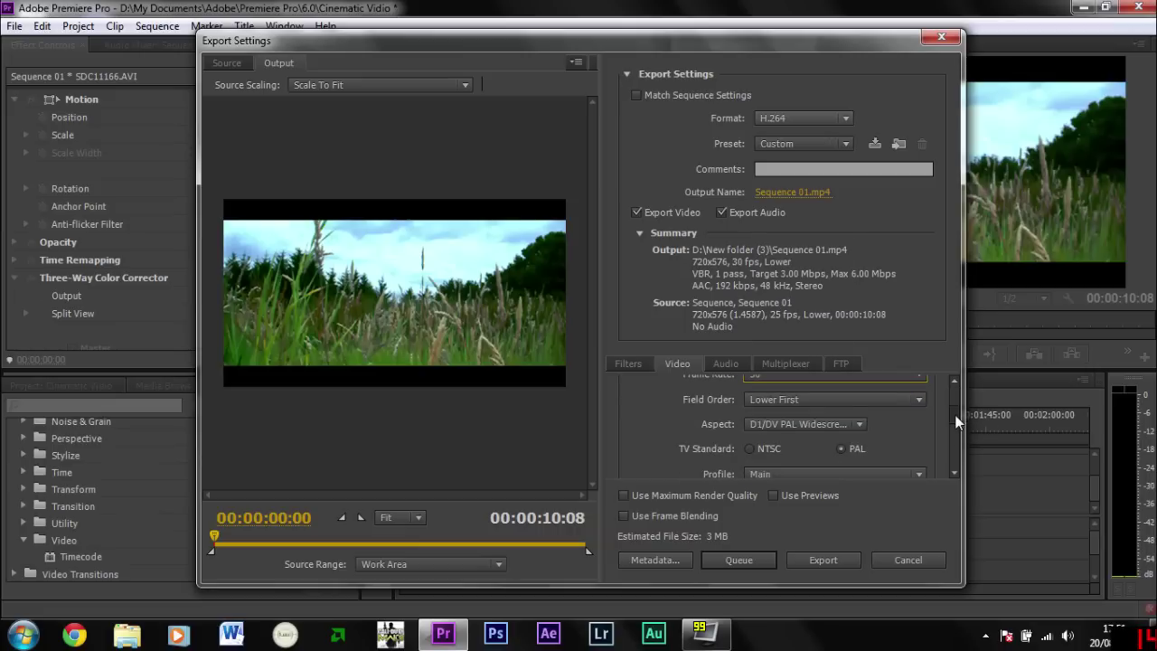
pyautogui.scroll(-2, 956, 420)
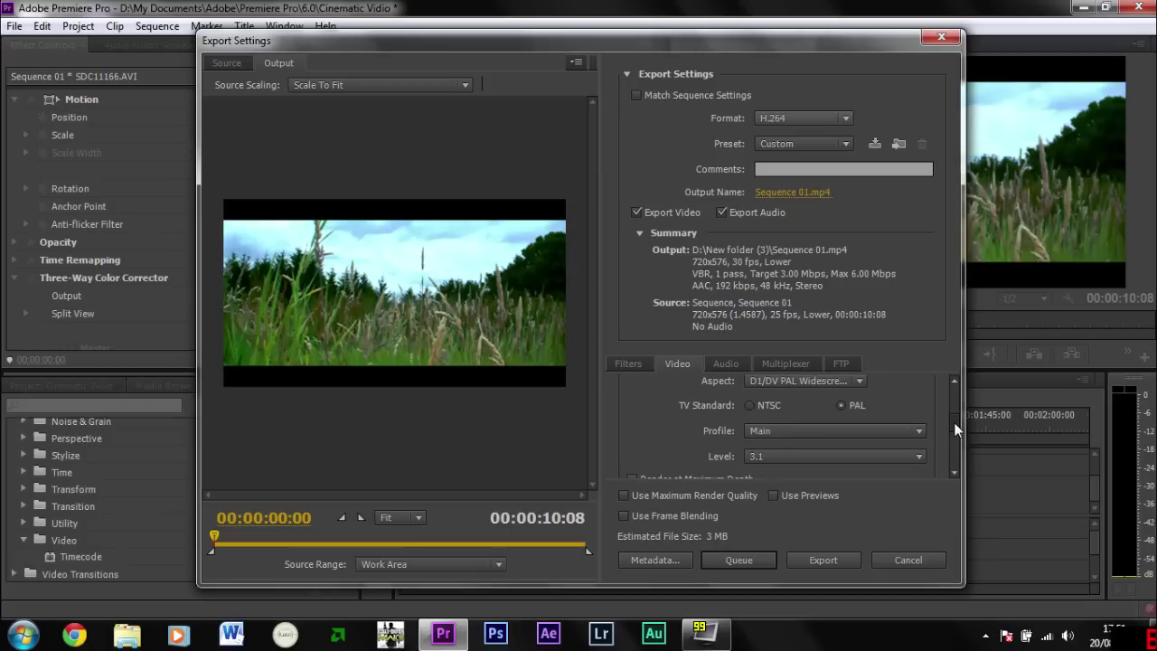
pyautogui.scroll(-5, 956, 429)
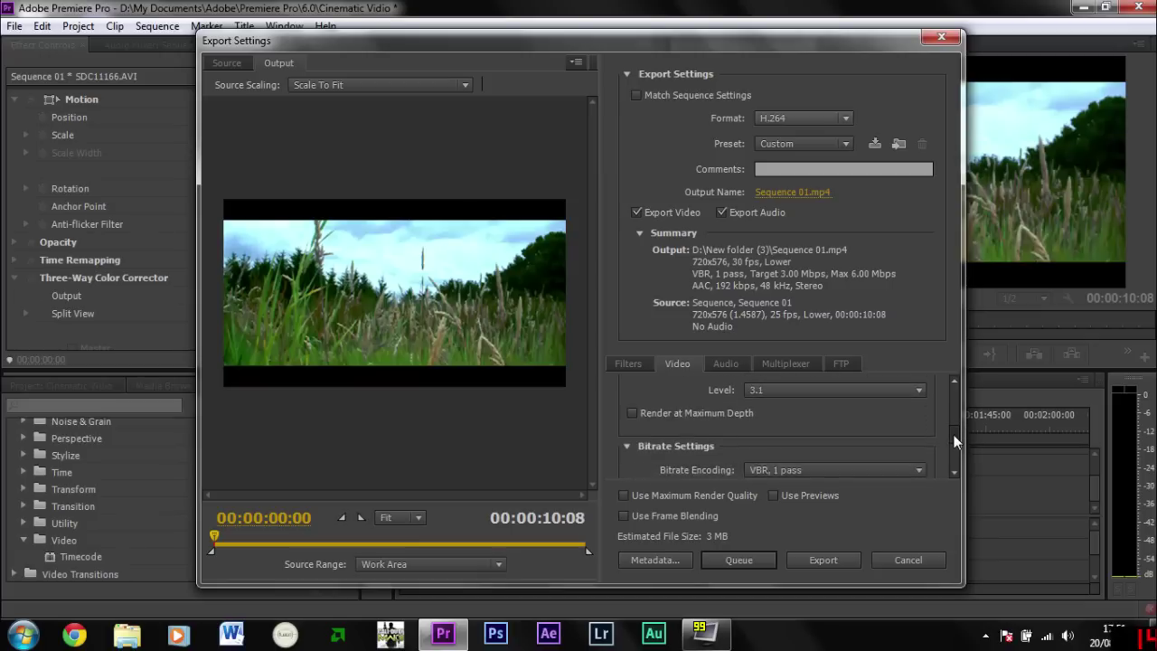
pyautogui.scroll(-1, 954, 445)
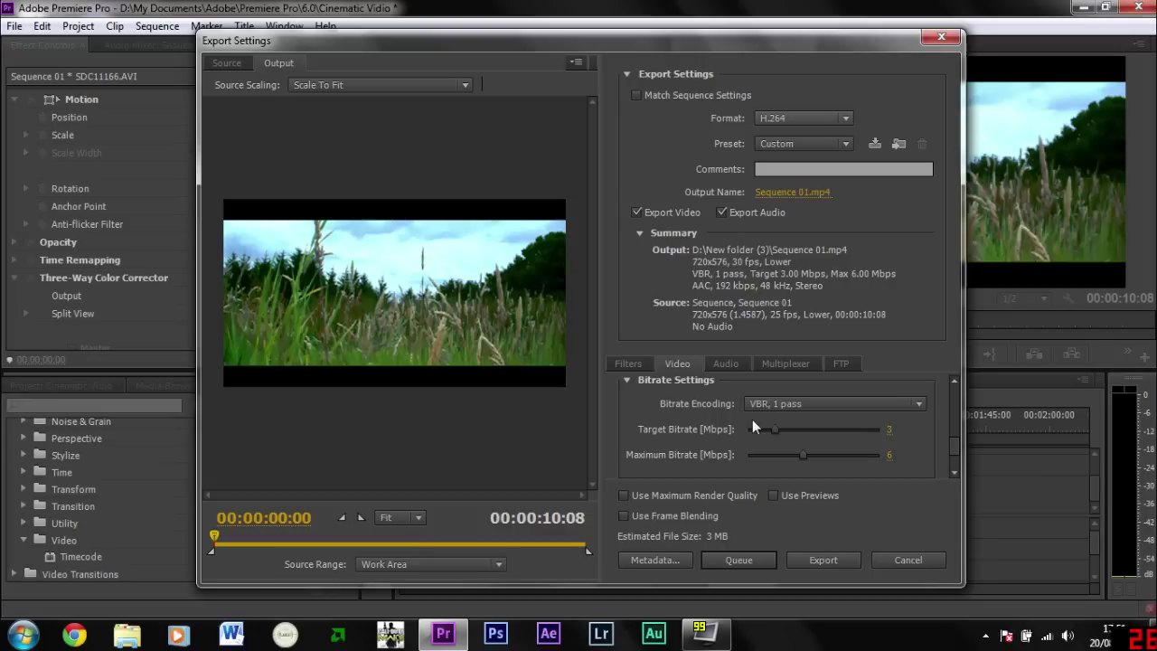
pyautogui.click(783, 403)
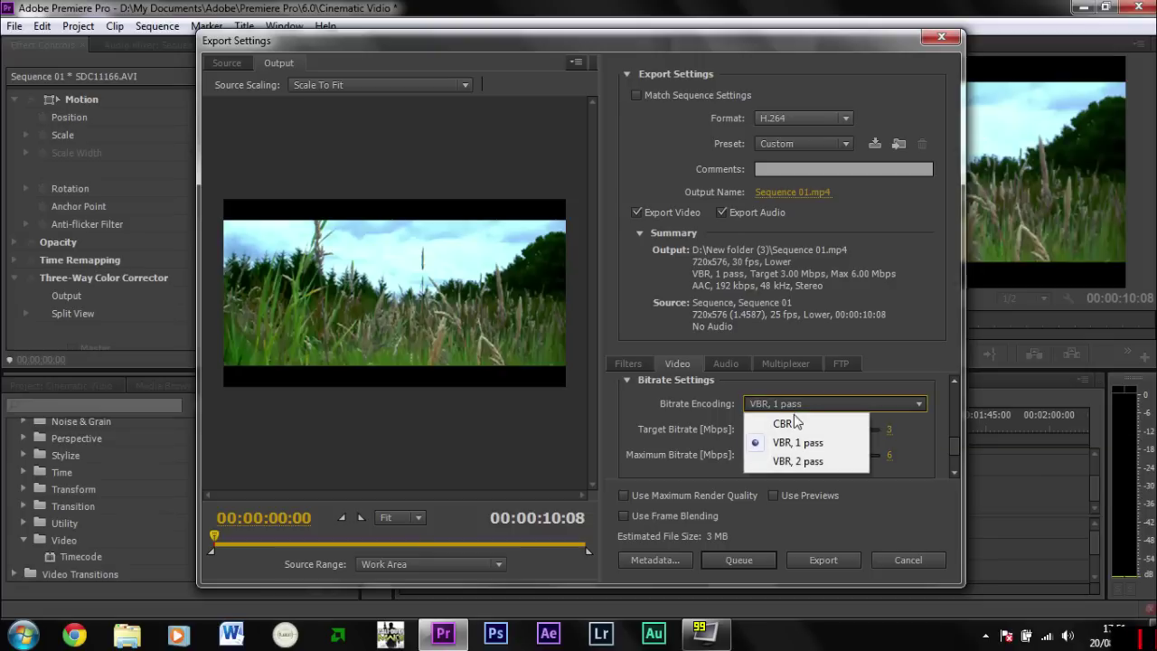
pyautogui.click(790, 462)
pyautogui.moveTo(777, 431); pyautogui.dragTo(958, 465)
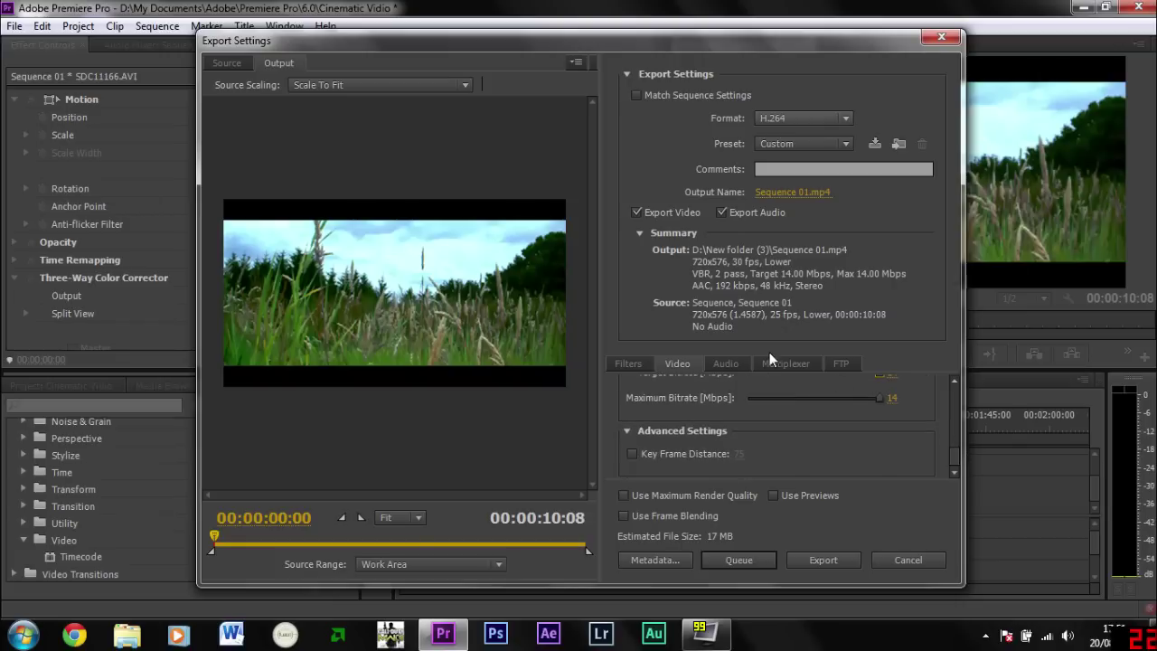
# - Exclude audio from the export
pyautogui.click(734, 362)
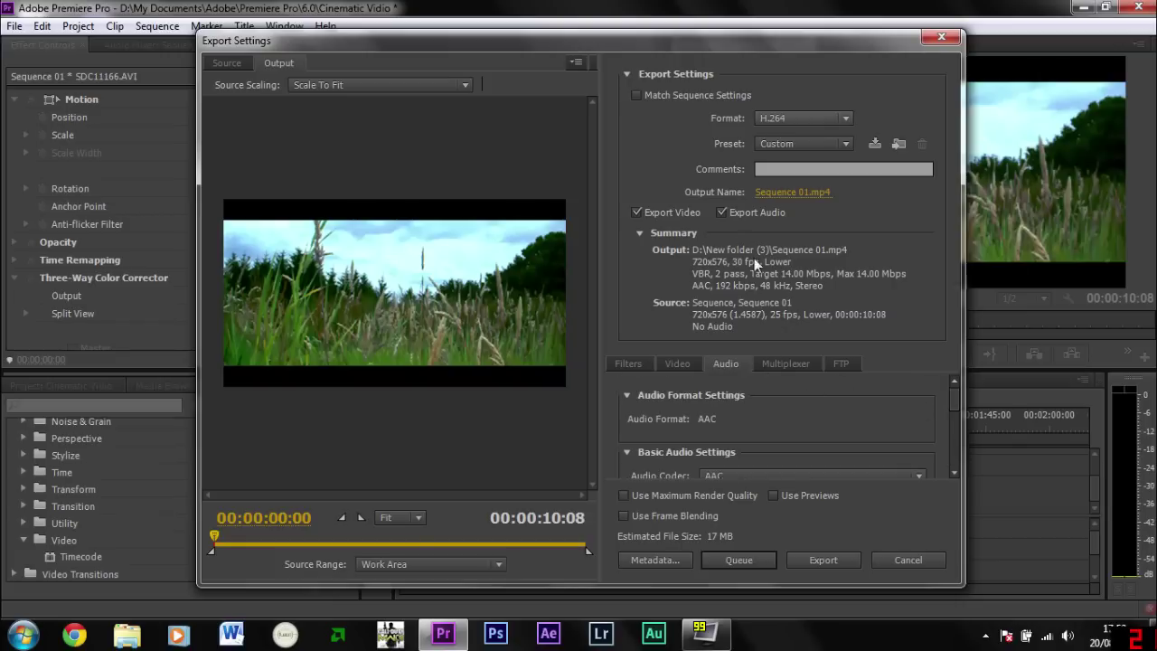
pyautogui.click(730, 215)
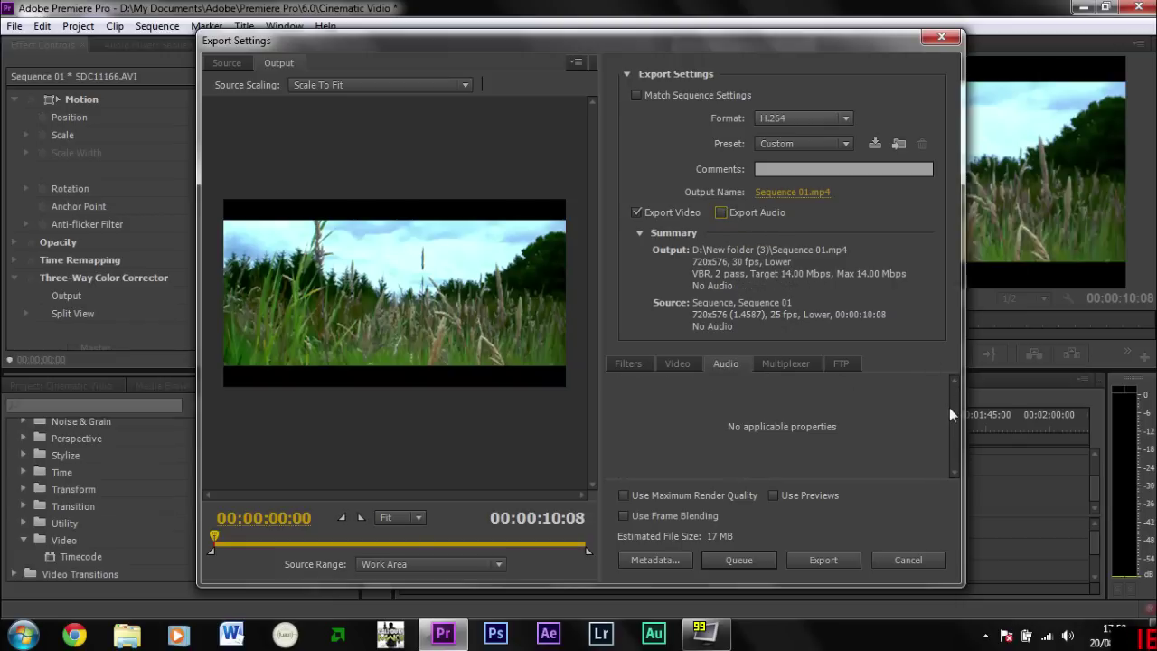
pyautogui.click(667, 365)
pyautogui.click(793, 192)
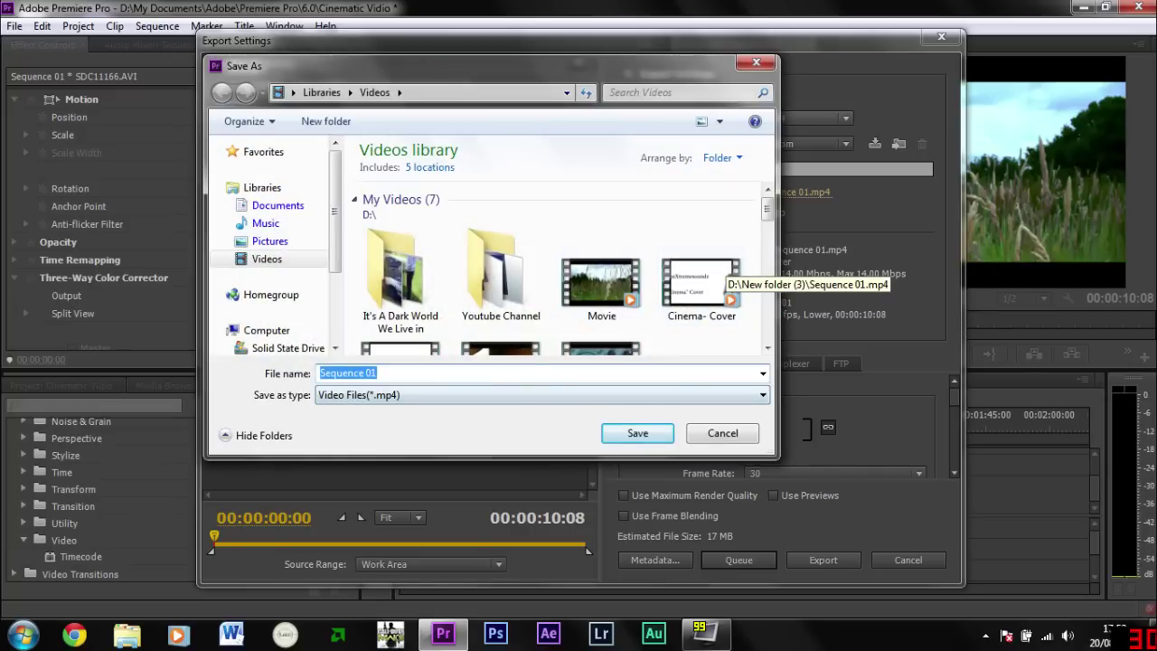
# - Replace the default output file name with 'Cinematic Video' in Save As
pyautogui.press('Right')
pyautogui.press('BackSpace')
pyautogui.press('BackSpace')
pyautogui.press('BackSpace')
pyautogui.press('BackSpace')
pyautogui.press('BackSpace')
pyautogui.press('BackSpace')
pyautogui.press('BackSpace')
pyautogui.press('BackSpace')
pyautogui.press('BackSpace')
pyautogui.press('BackSpace')
pyautogui.press('BackSpace')
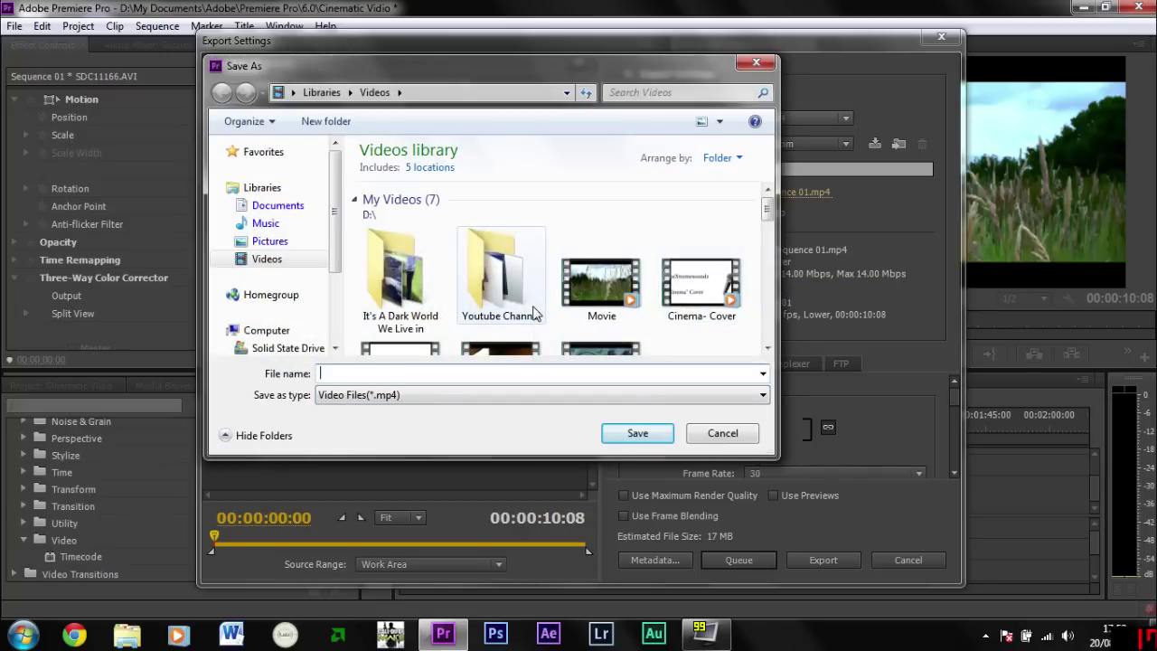
pyautogui.write('Cinematic Video')
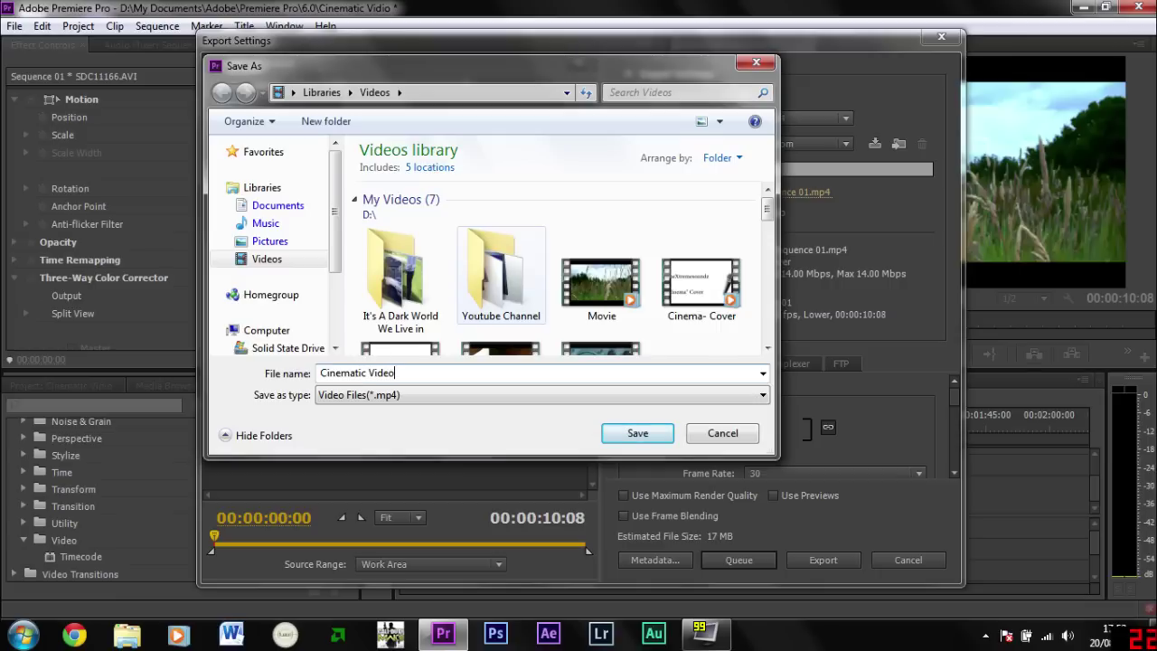
pyautogui.press('Return')
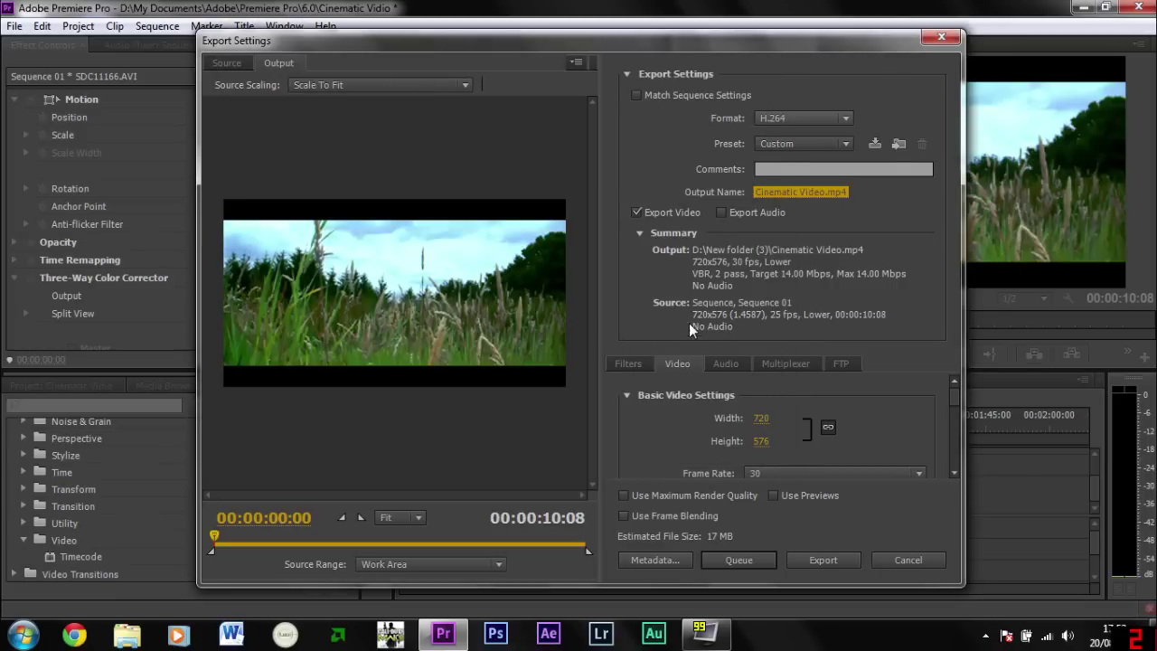
# - Start encoding Sequence 01 to Cinematic Video.mp4 and let the export run
pyautogui.click(831, 559)
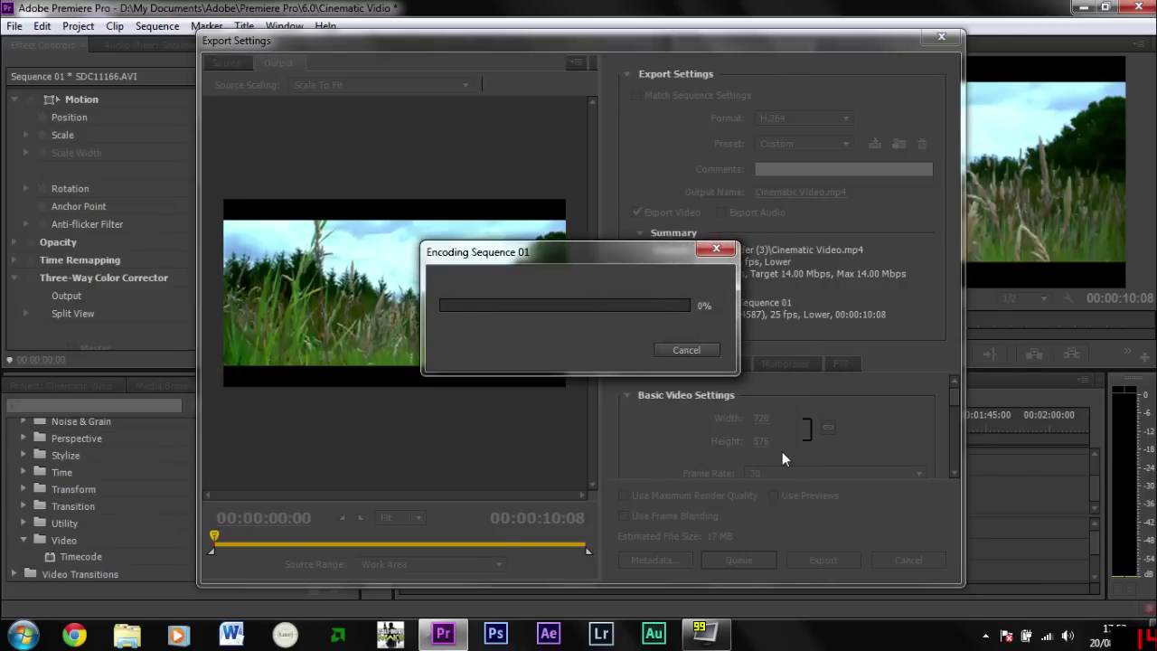